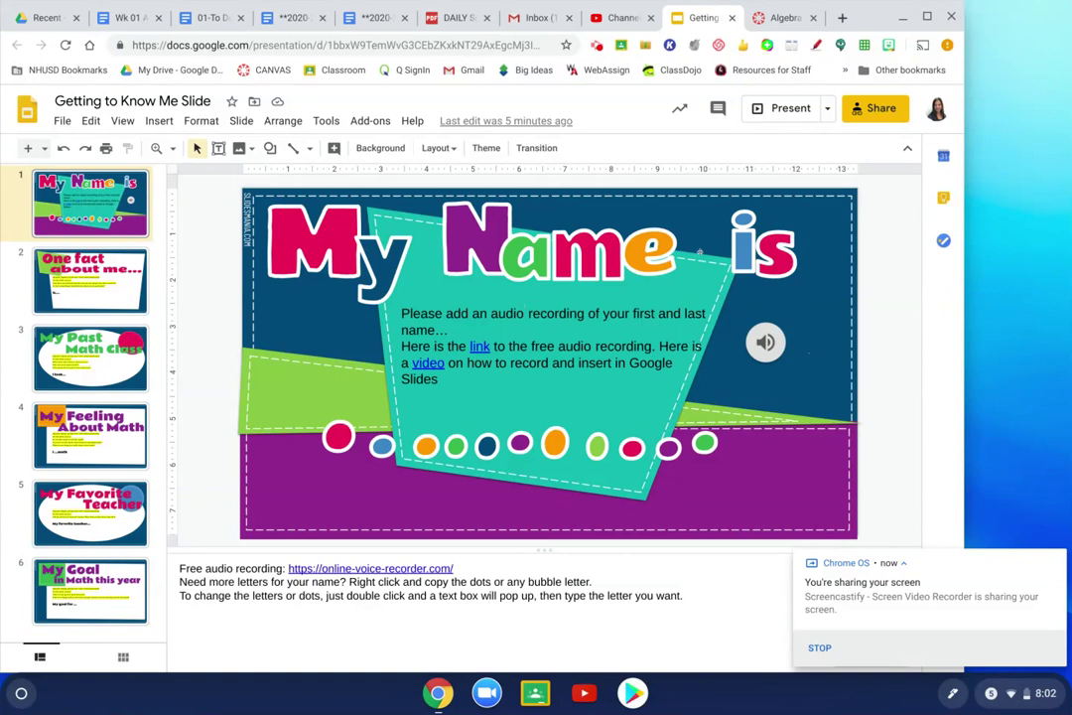
- Set the Getting to Know Me Slide presentation's link access to the myNHUSD group as viewer and copy the sharing link
{"action": "left_click", "coordinate": [878, 108]}
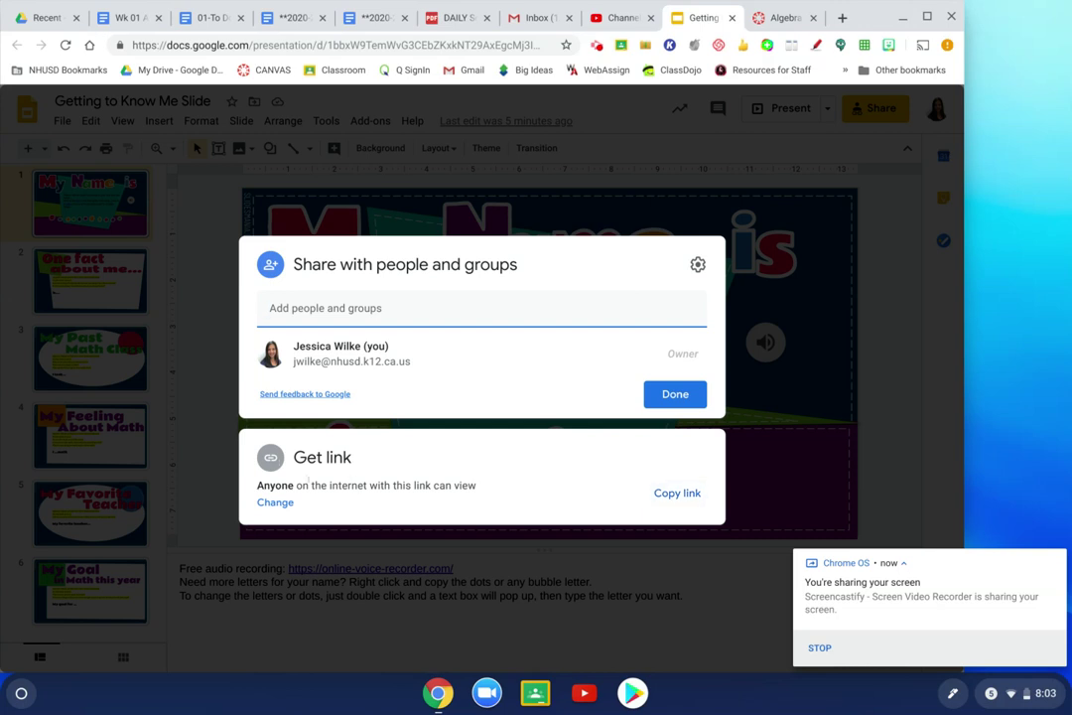
{"action": "left_click", "coordinate": [260, 502]}
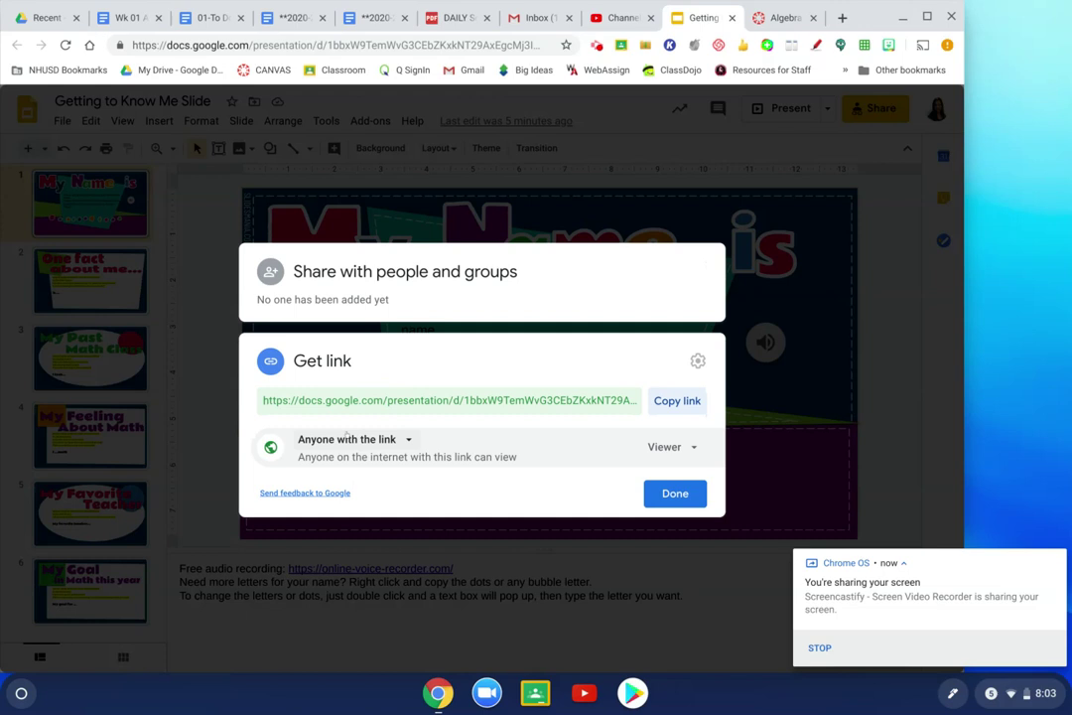
{"action": "left_click", "coordinate": [347, 438]}
{"action": "left_click", "coordinate": [355, 475]}
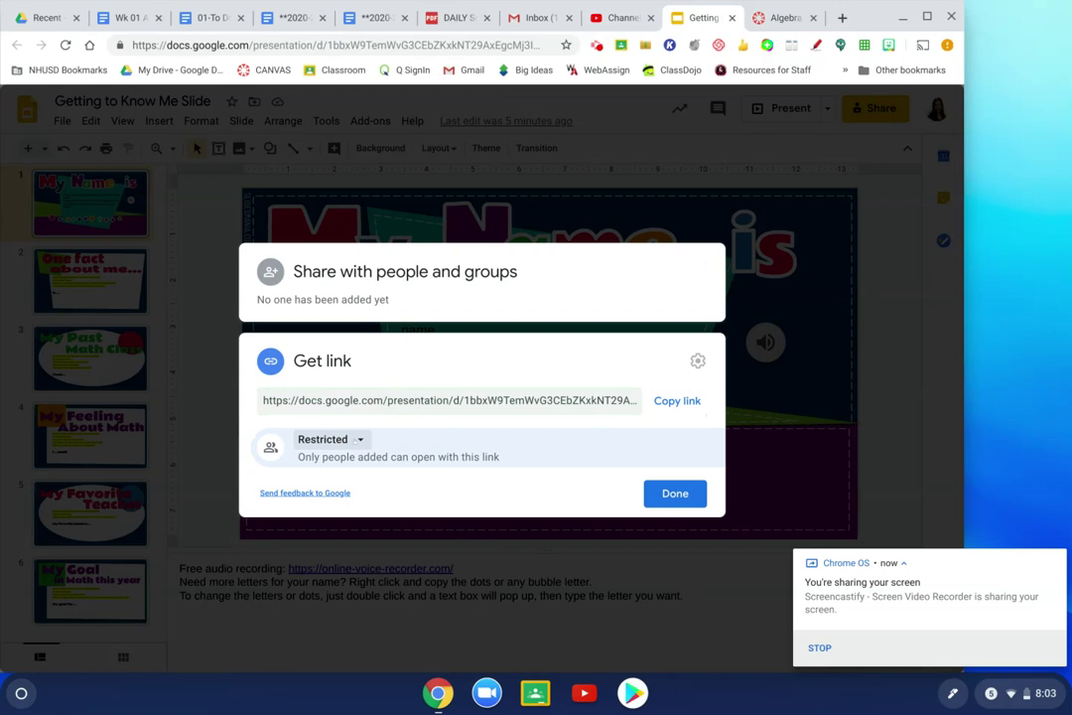
{"action": "left_click", "coordinate": [355, 440]}
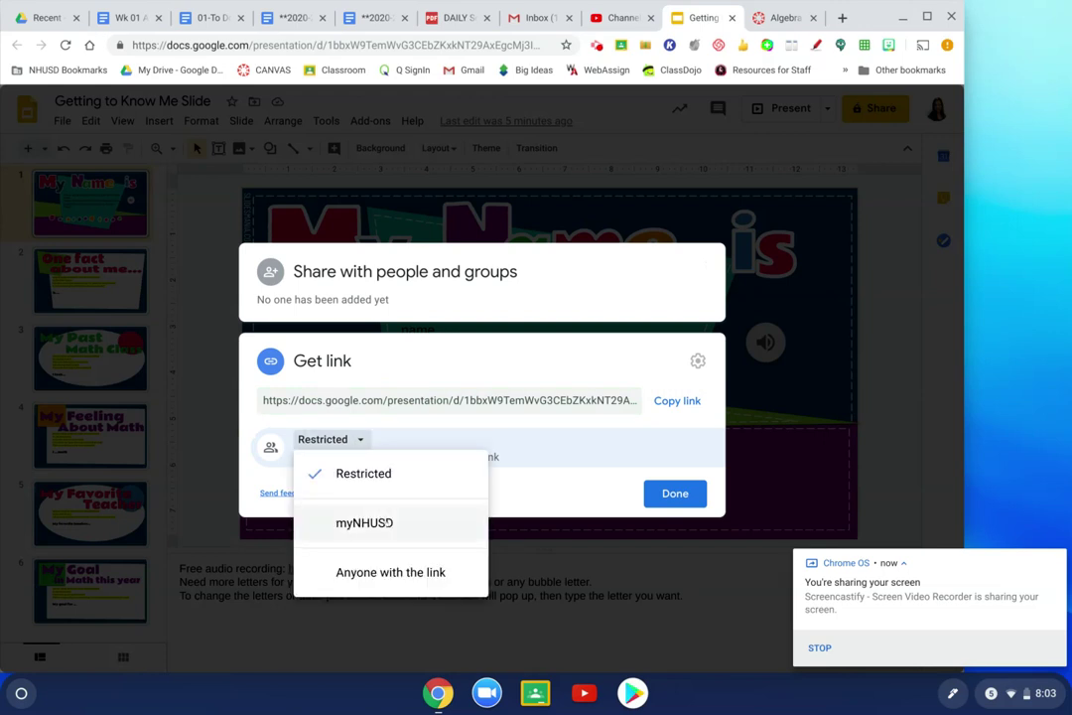
{"action": "left_click", "coordinate": [387, 522]}
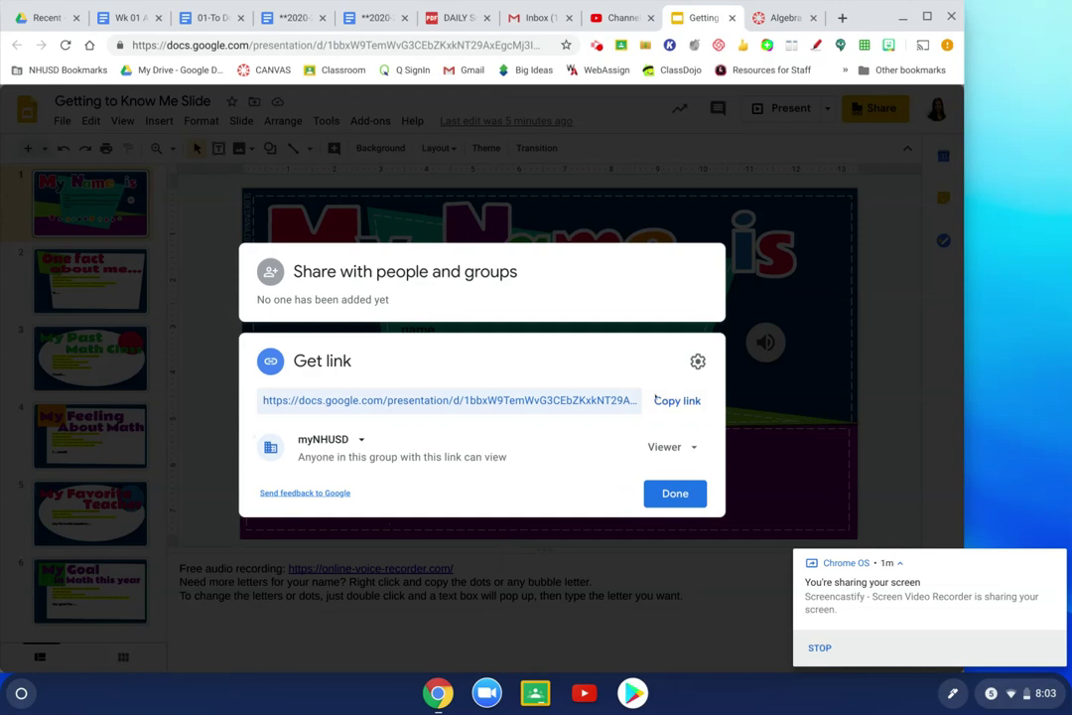
{"action": "left_click", "coordinate": [677, 401]}
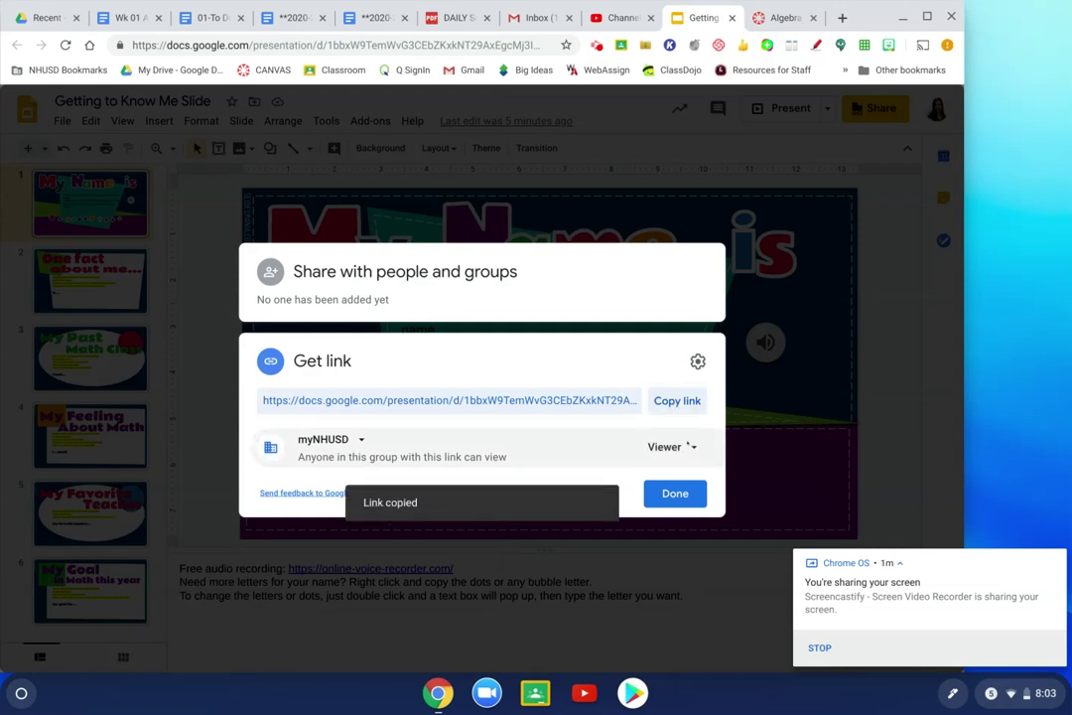
{"action": "left_click", "coordinate": [675, 494]}
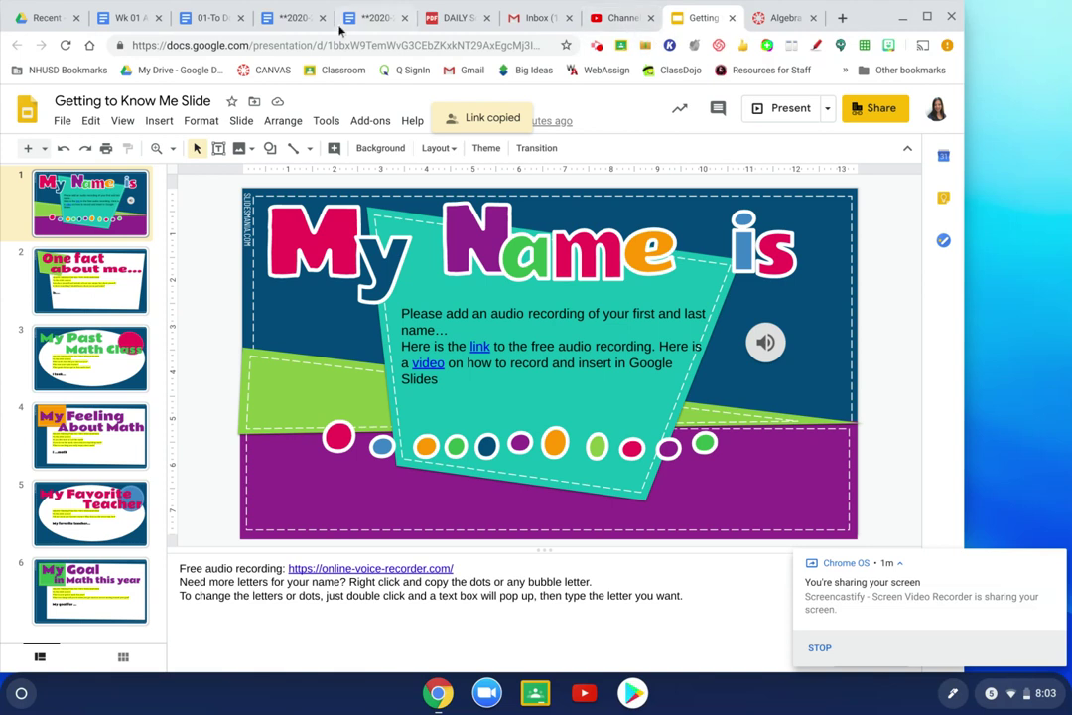
- Switch to Google Drive and rename the recent voice-recording MP3, re-entering the teacher's name after "Recording"
{"action": "left_click", "coordinate": [24, 16]}
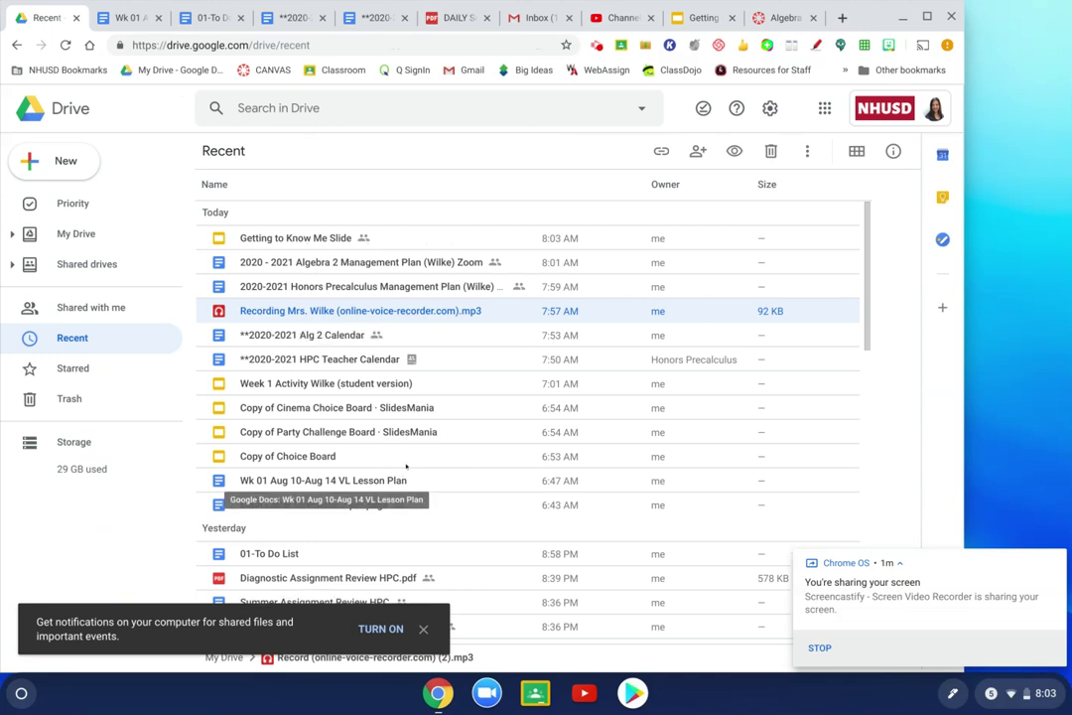
{"action": "scroll", "coordinate": [248, 477], "scroll_direction": "down", "scroll_amount": 1}
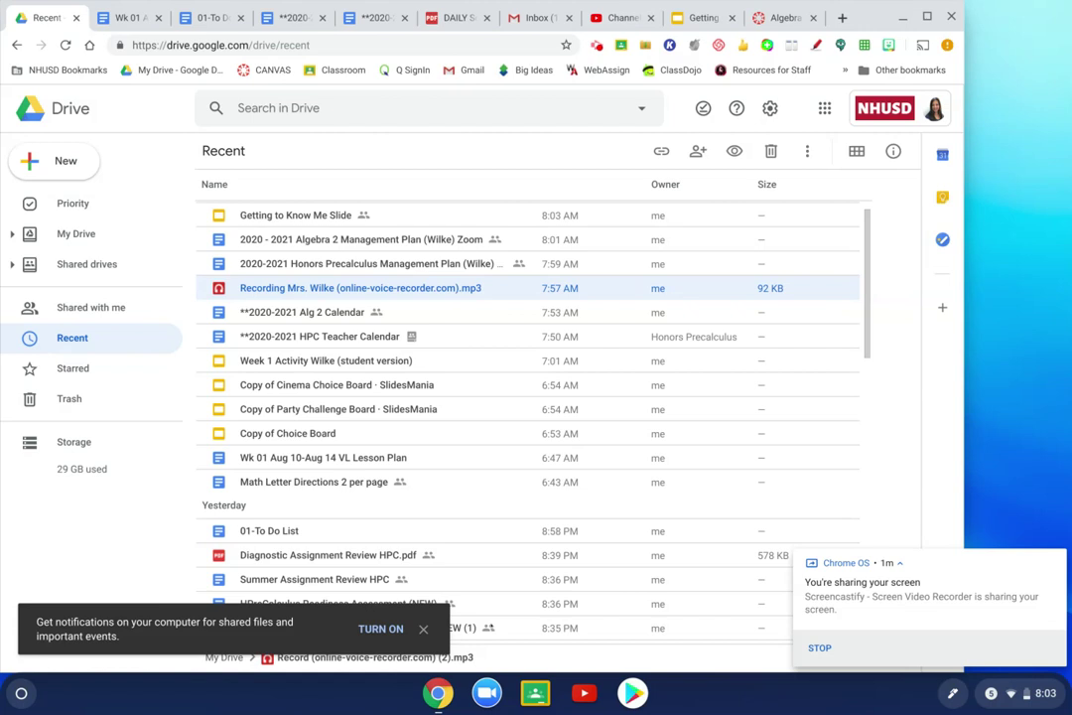
{"action": "right_click", "coordinate": [273, 289]}
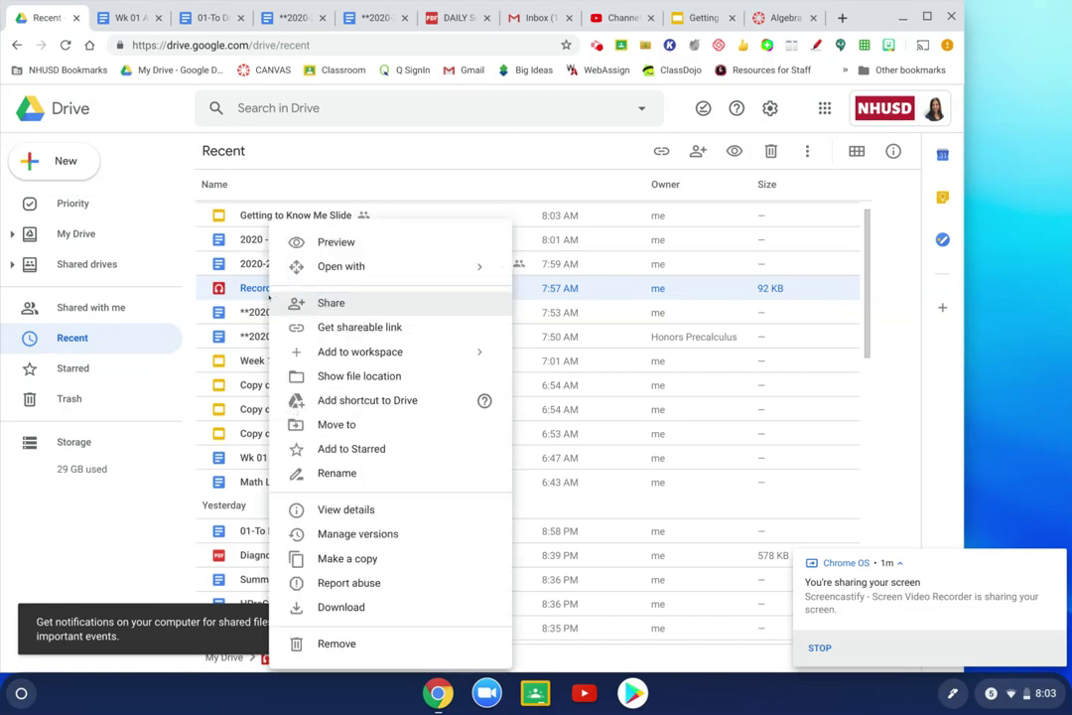
{"action": "left_click", "coordinate": [337, 472]}
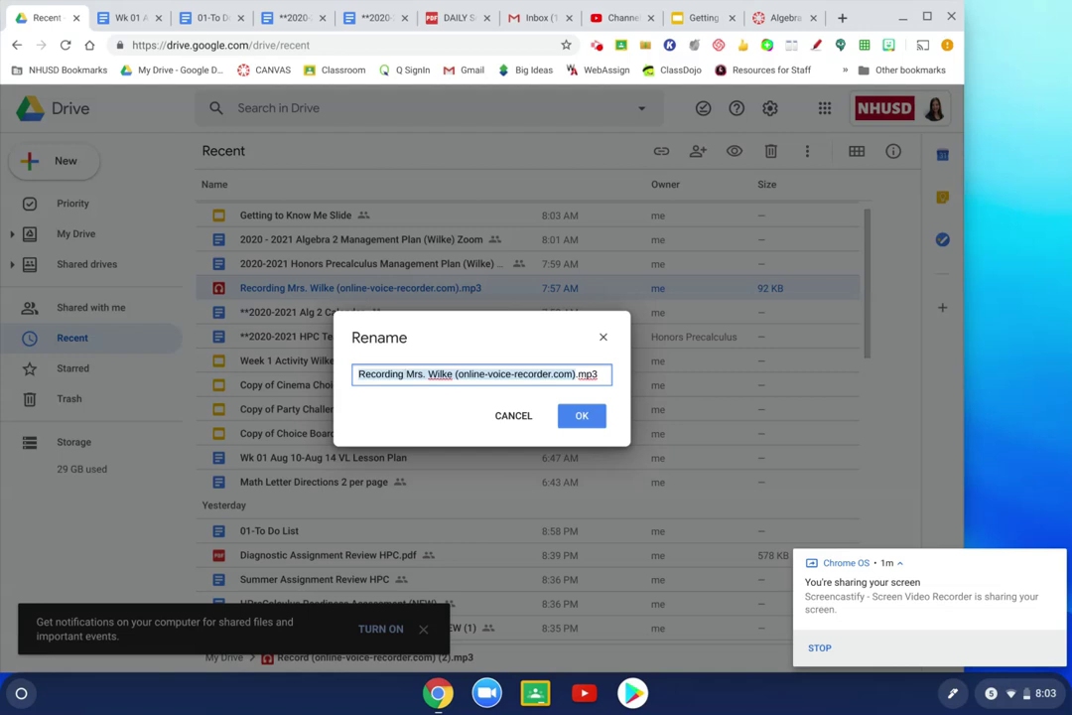
{"action": "left_click", "coordinate": [414, 374]}
{"action": "left_click_drag", "start_coordinate": [406, 374], "coordinate": [455, 374]}
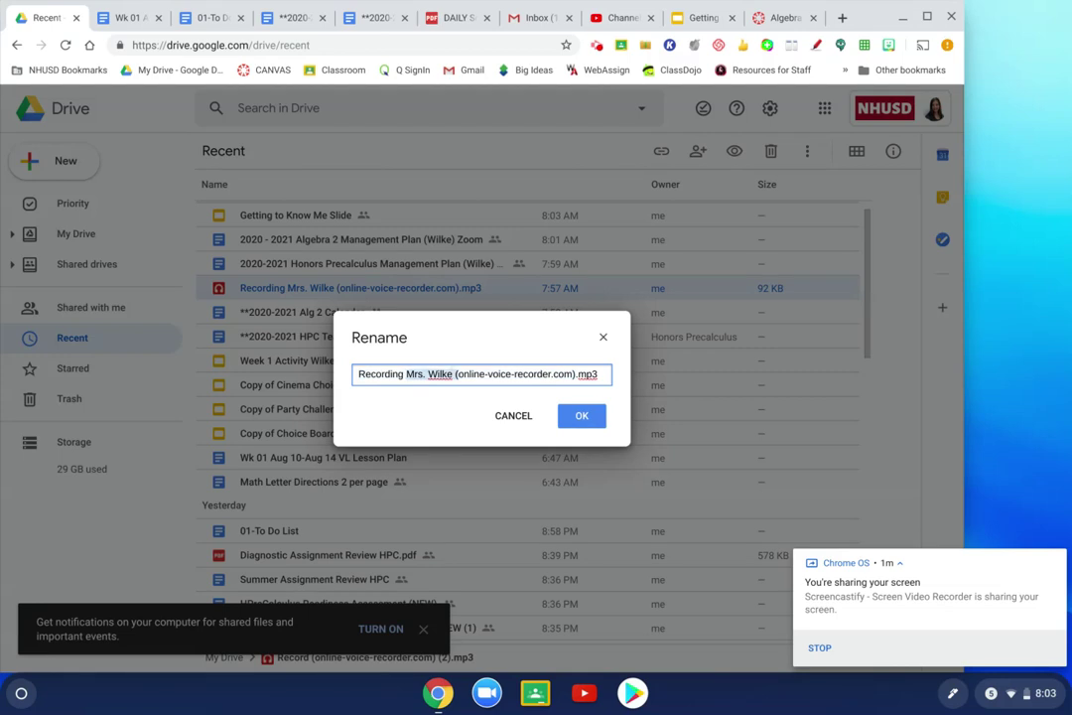
{"action": "key", "text": "BackSpace"}
{"action": "type", "text": "Mrs. W"}
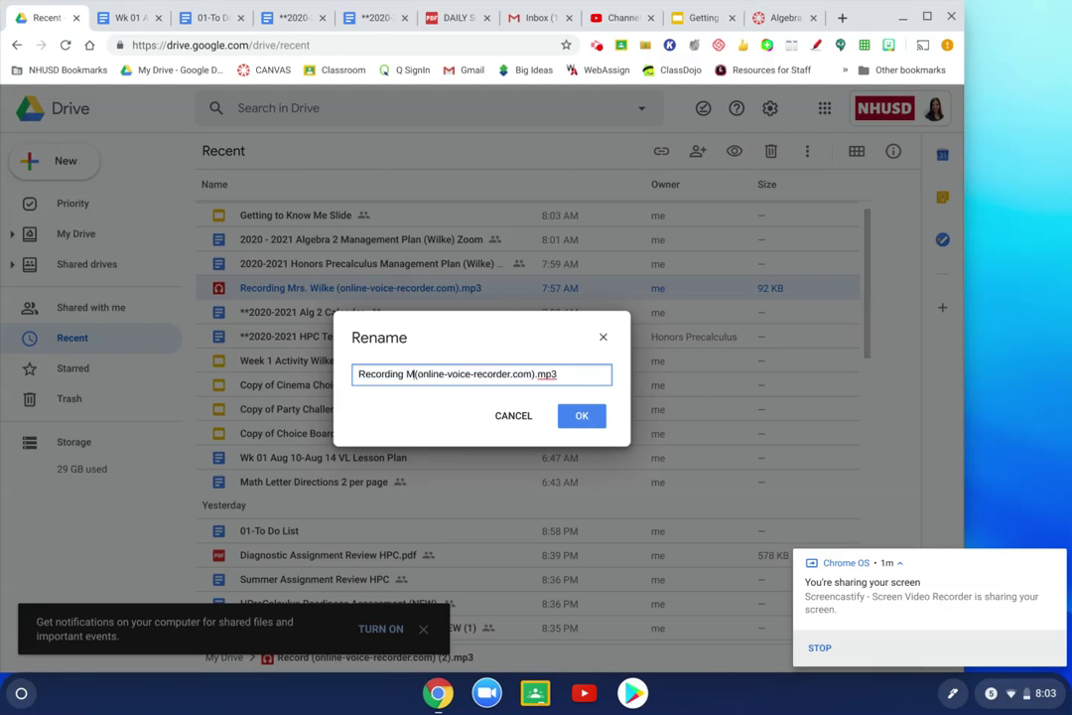
{"action": "type", "text": "ilke"}
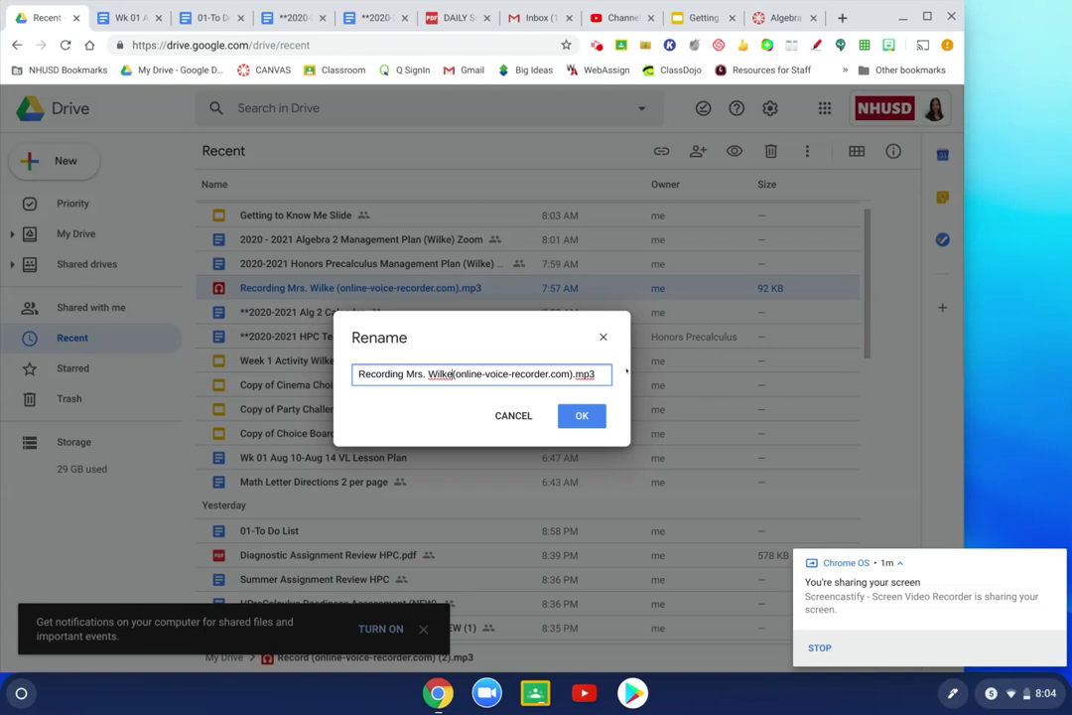
{"action": "left_click", "coordinate": [579, 416]}
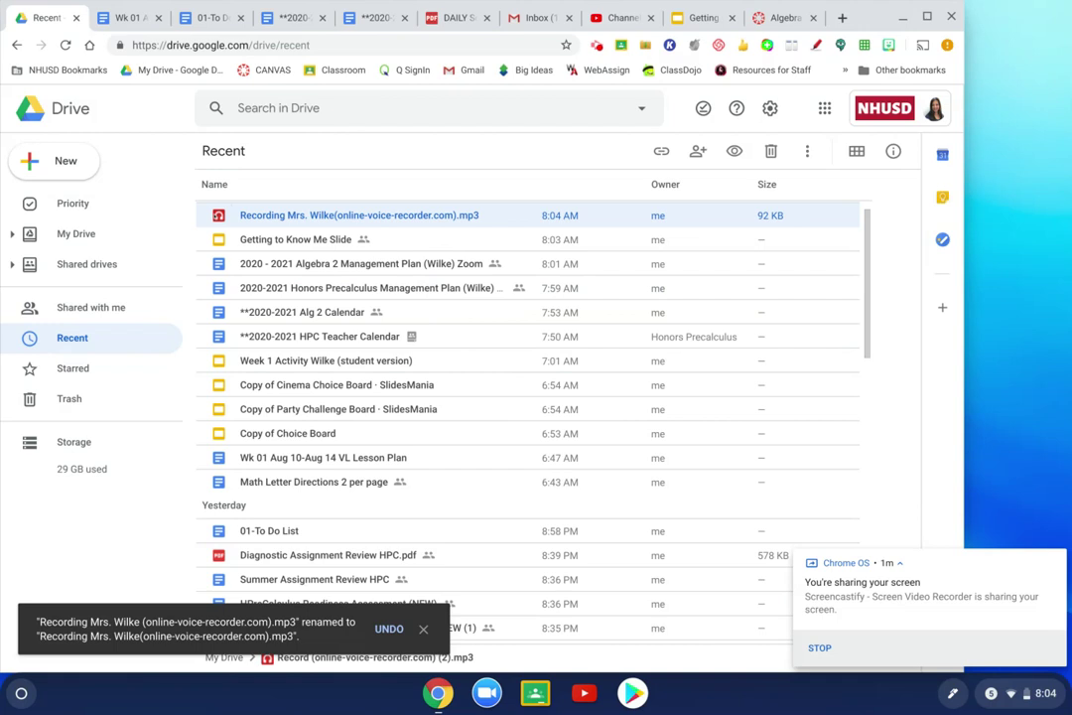
- Share the renamed MP3 recording by link with the myNHUSD group as viewer
{"action": "right_click", "coordinate": [226, 219]}
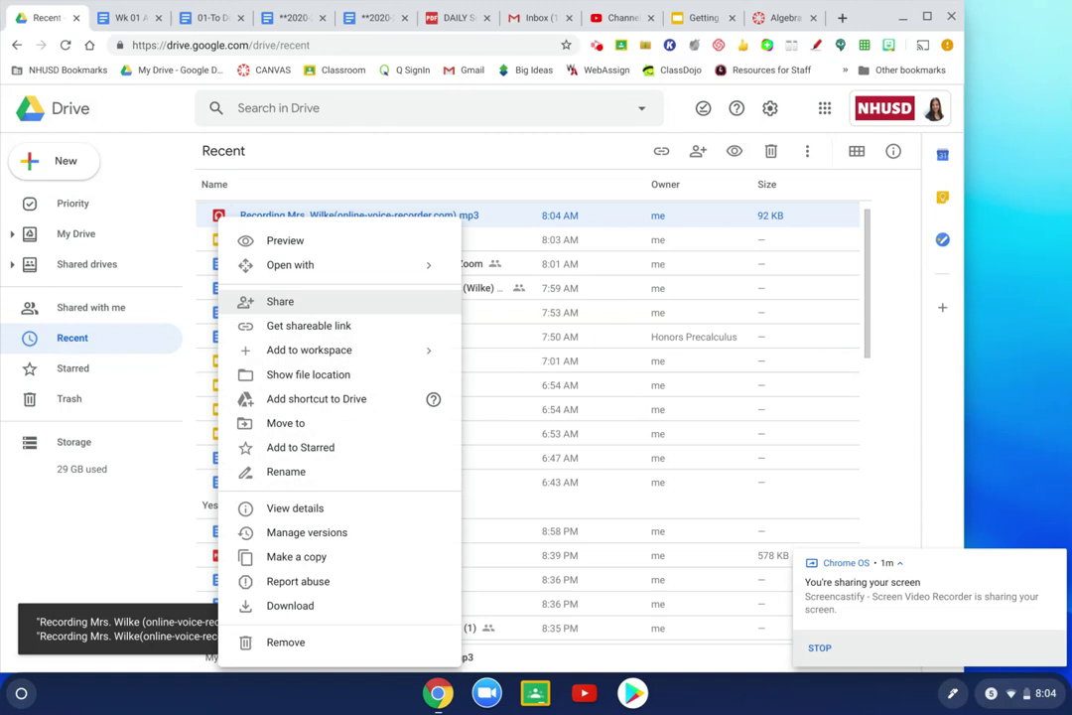
{"action": "left_click", "coordinate": [280, 301]}
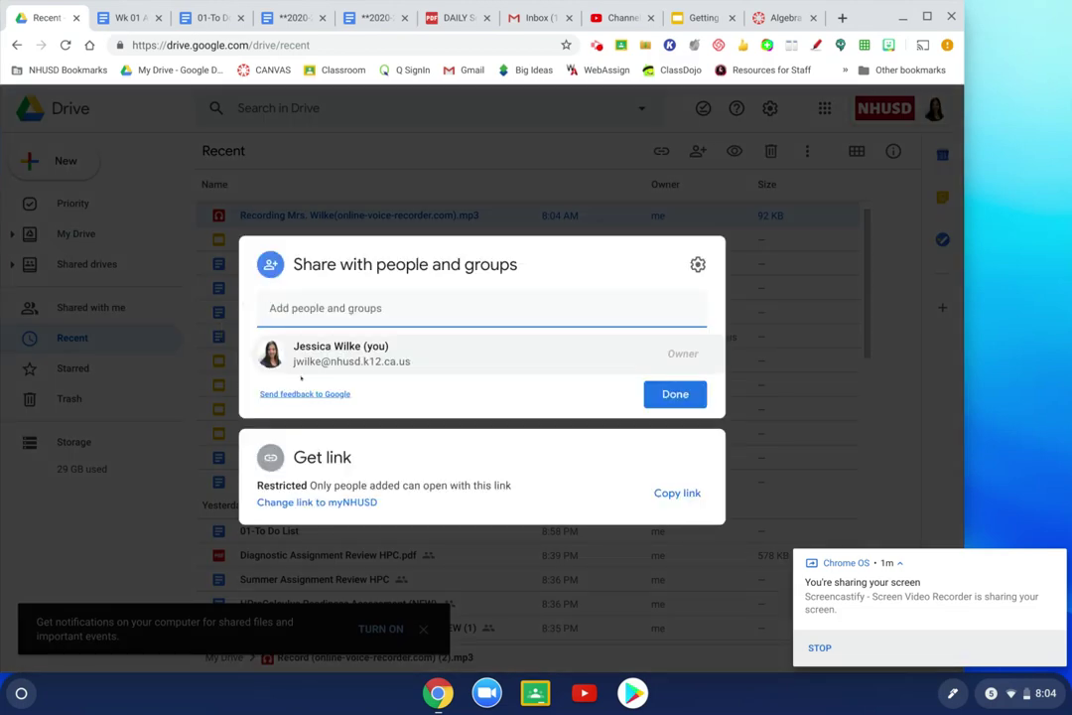
{"action": "left_click", "coordinate": [266, 502]}
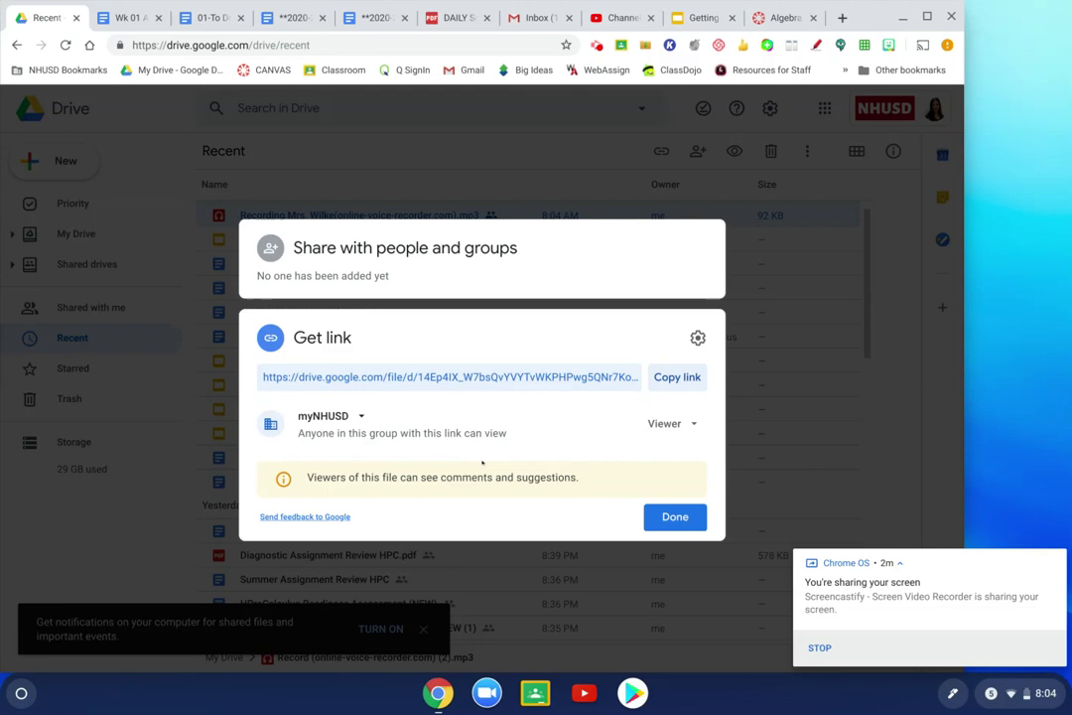
{"action": "left_click", "coordinate": [675, 517]}
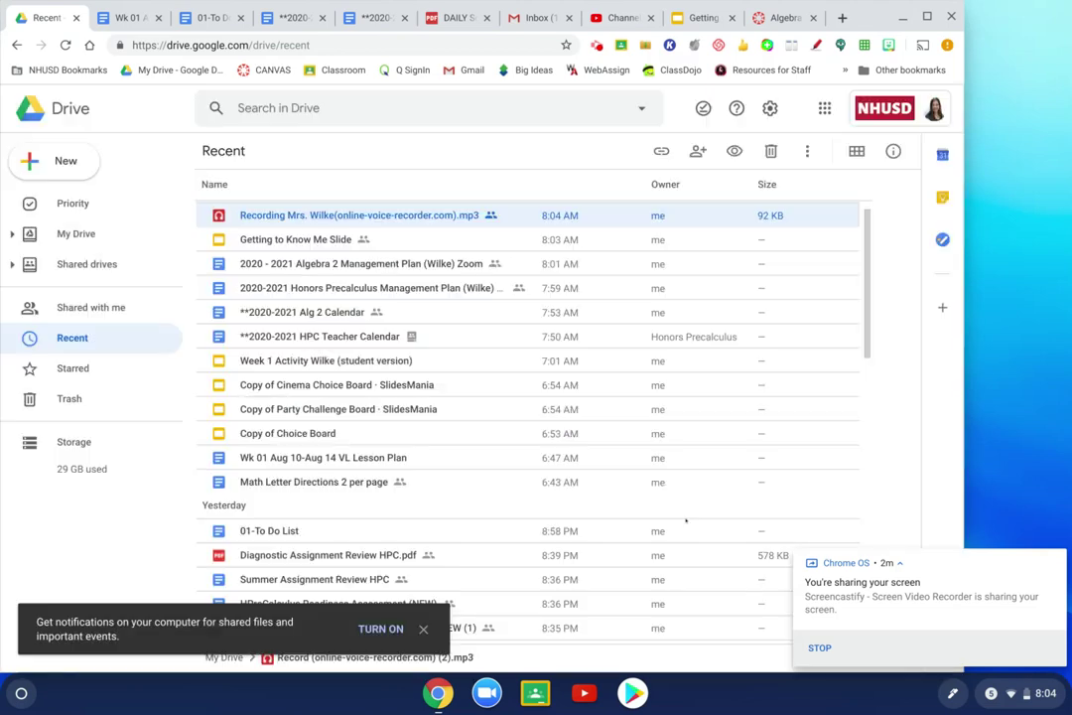
- Check the link-sharing settings of the Getting to Know Me Slide file in Drive
{"action": "left_click", "coordinate": [229, 240]}
{"action": "right_click", "coordinate": [229, 240]}
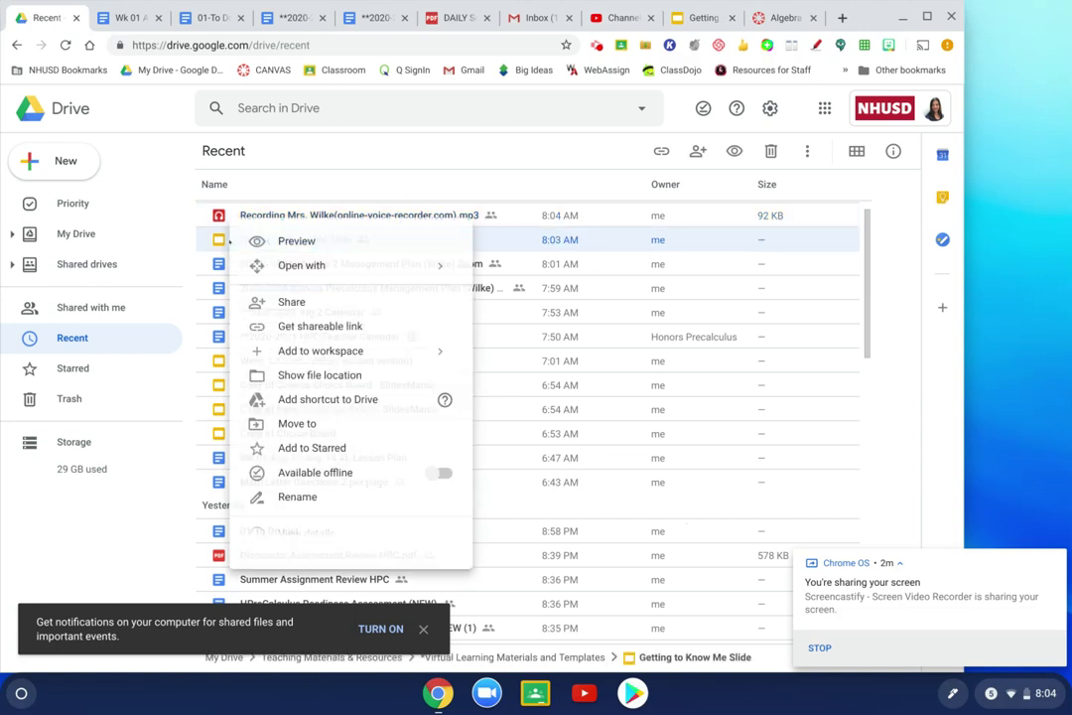
{"action": "left_click", "coordinate": [321, 304]}
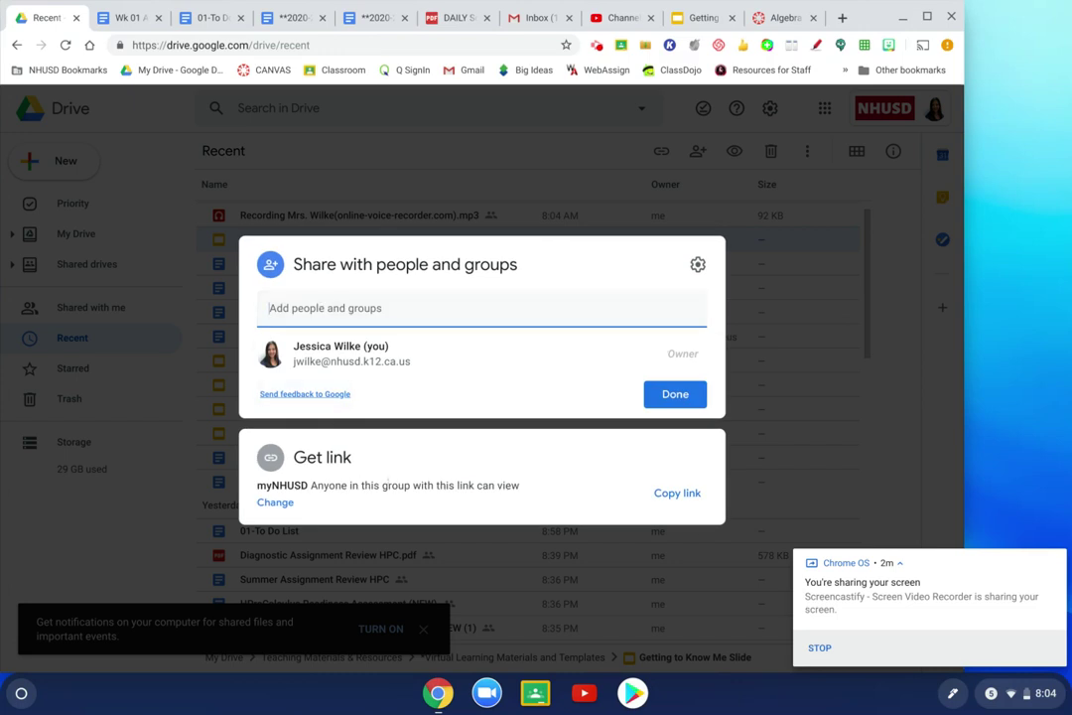
{"action": "key", "text": "Escape"}
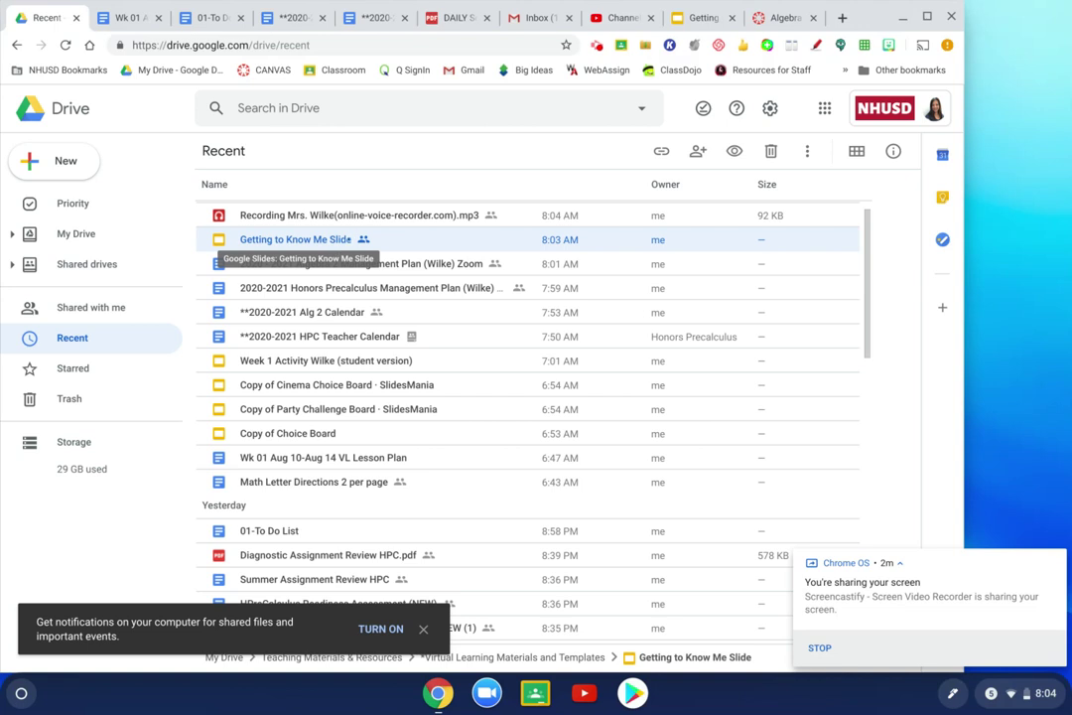
{"action": "right_click", "coordinate": [350, 237]}
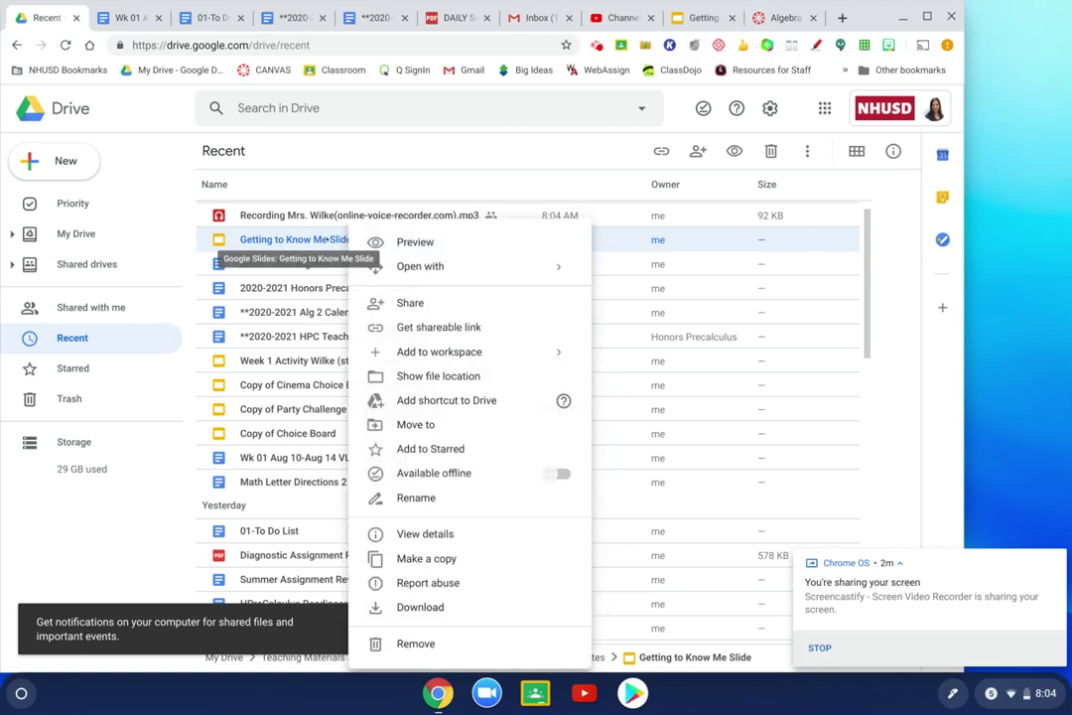
{"action": "left_click", "coordinate": [303, 236]}
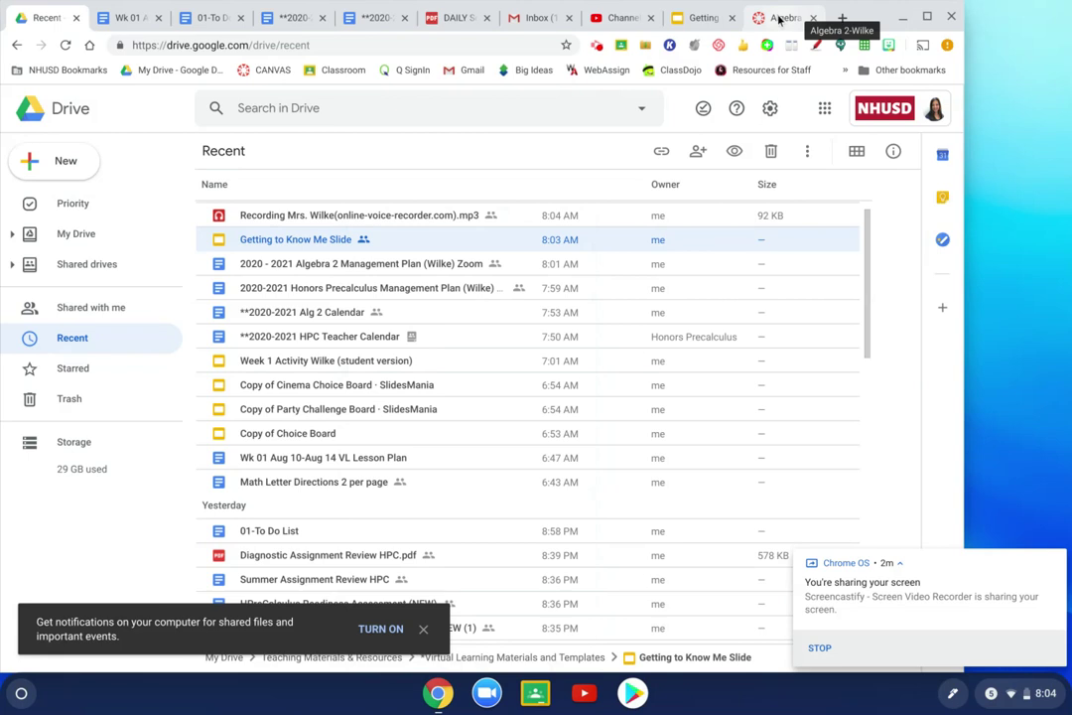
- Return to the Getting to Know Me Slide presentation and replace the first two dots on slide 1 with the letters "J" and "o"
{"action": "left_click", "coordinate": [694, 20]}
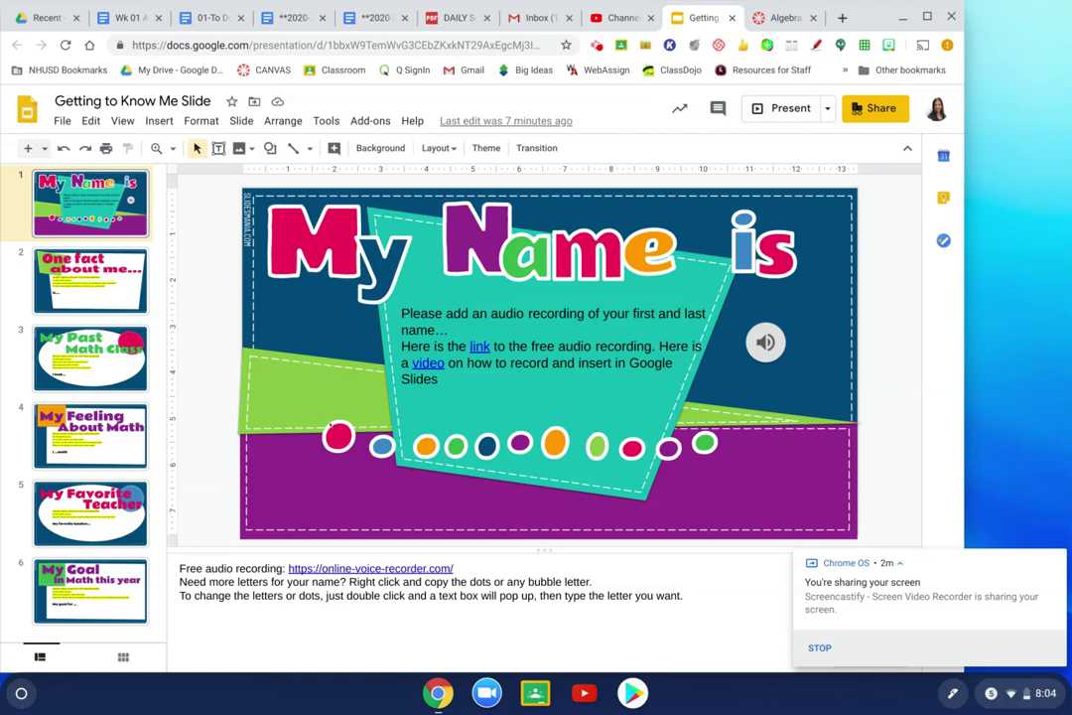
{"action": "left_click", "coordinate": [332, 427]}
{"action": "double_click", "coordinate": [337, 437]}
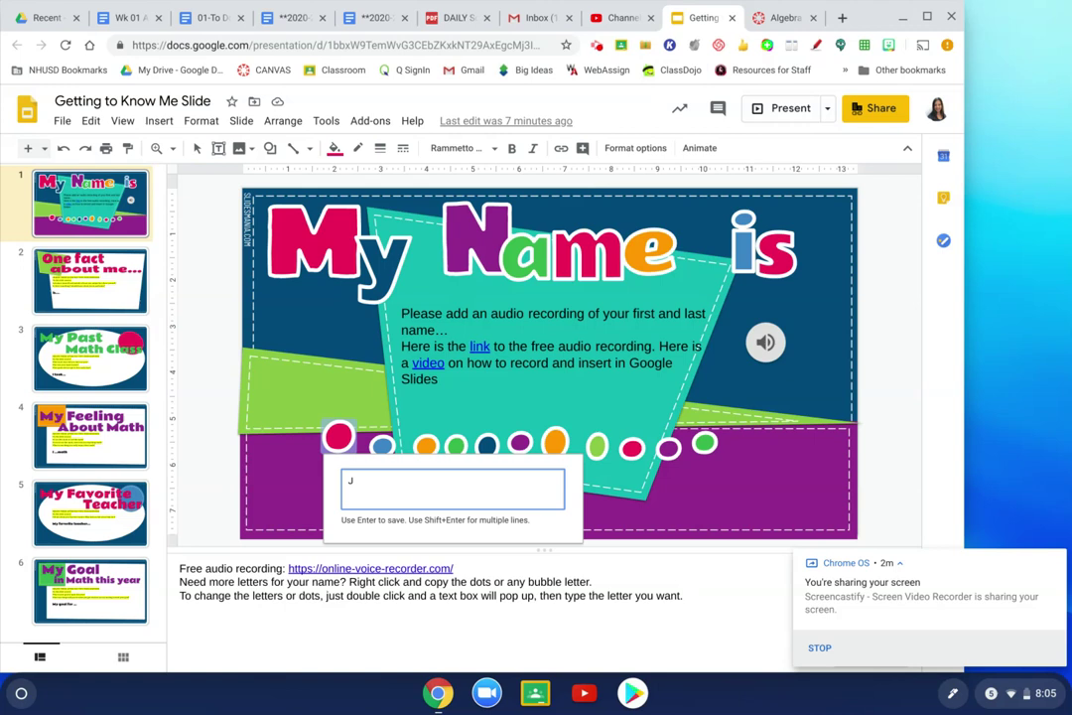
{"action": "key", "text": "Escape"}
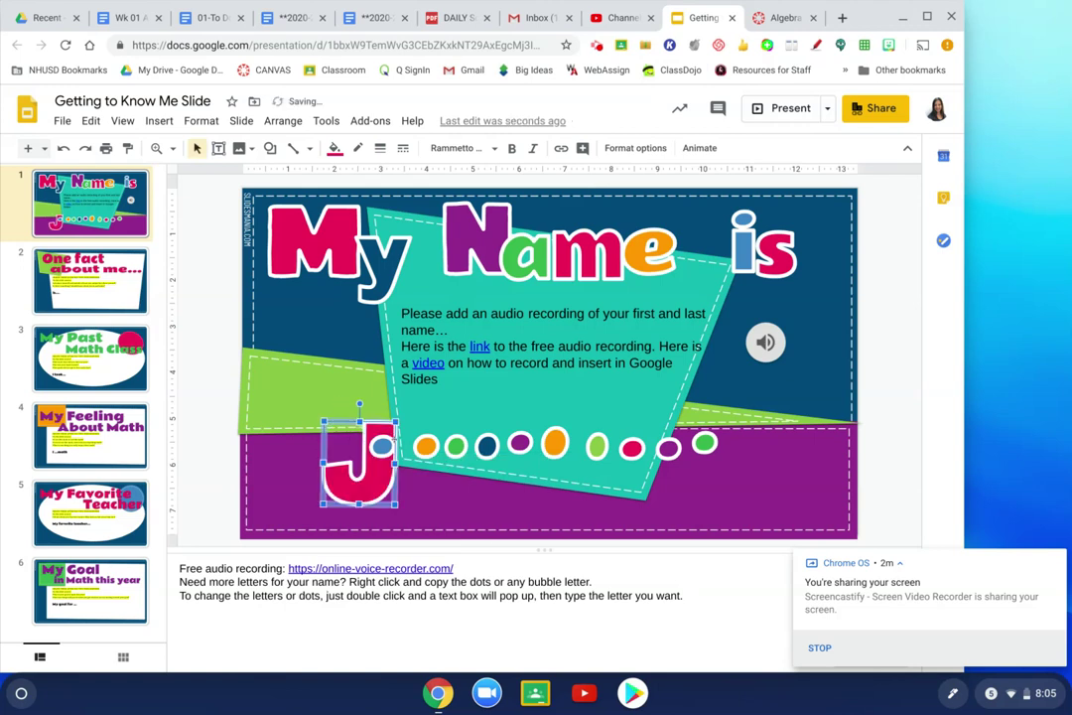
{"action": "double_click", "coordinate": [369, 449]}
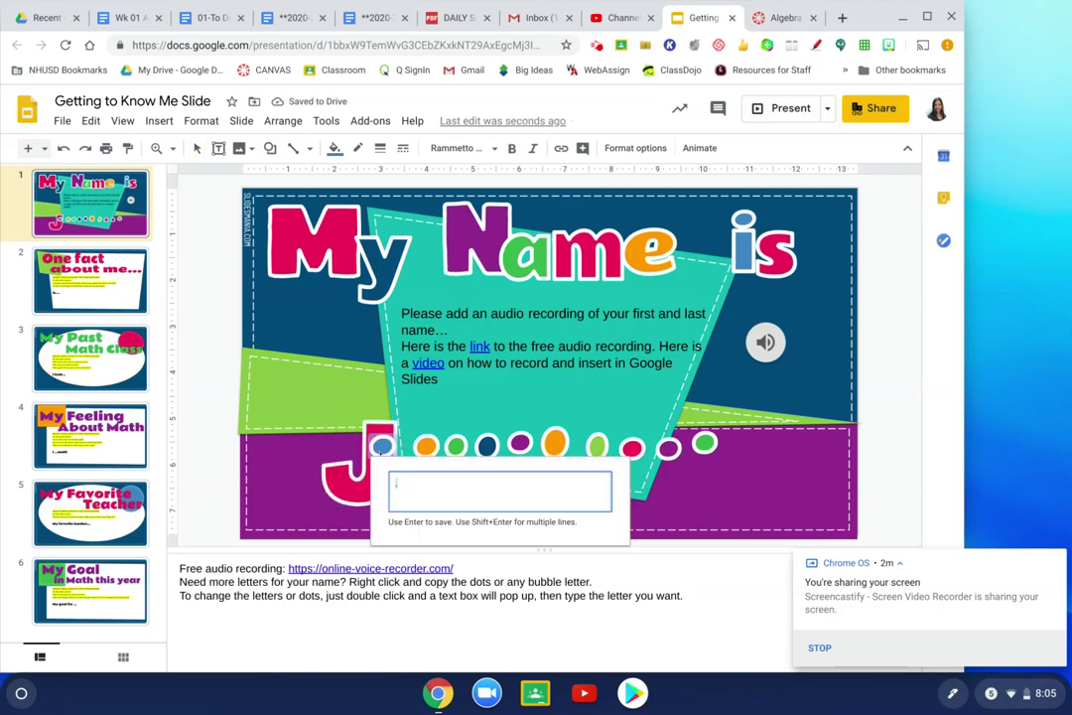
{"action": "type", "text": "o"}
{"action": "key", "text": "Return"}
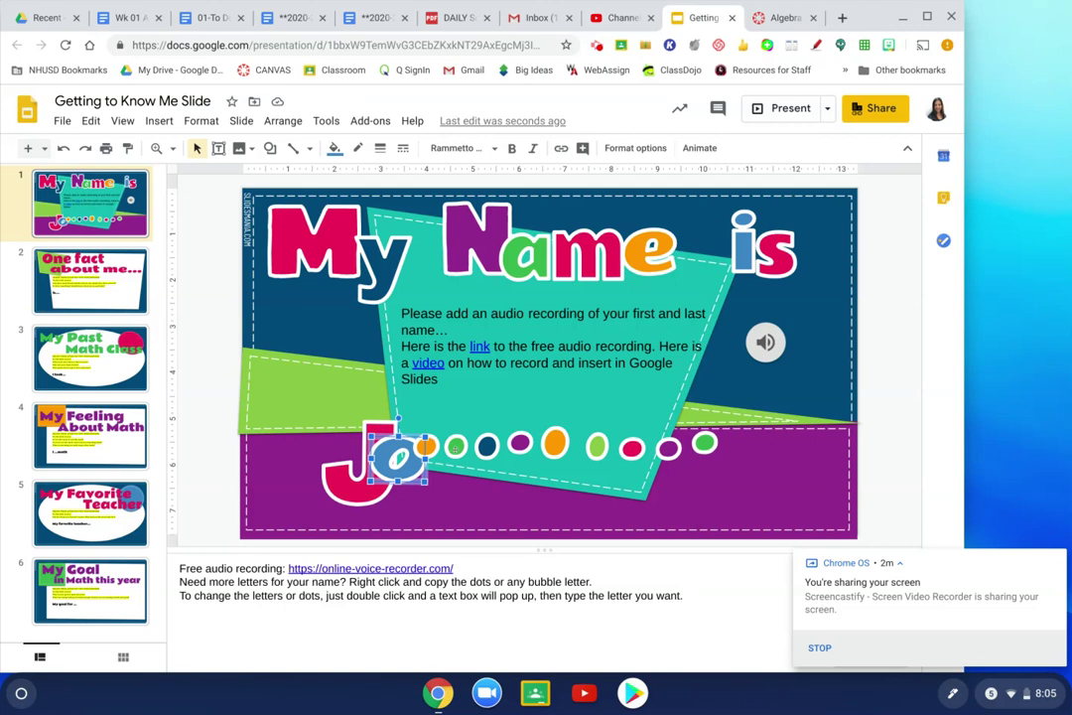
- Duplicate the dark blue dot in slide 1's name row by copying and pasting it
{"action": "key", "text": "Tab"}
{"action": "key", "text": "Tab"}
{"action": "key", "text": "Tab"}
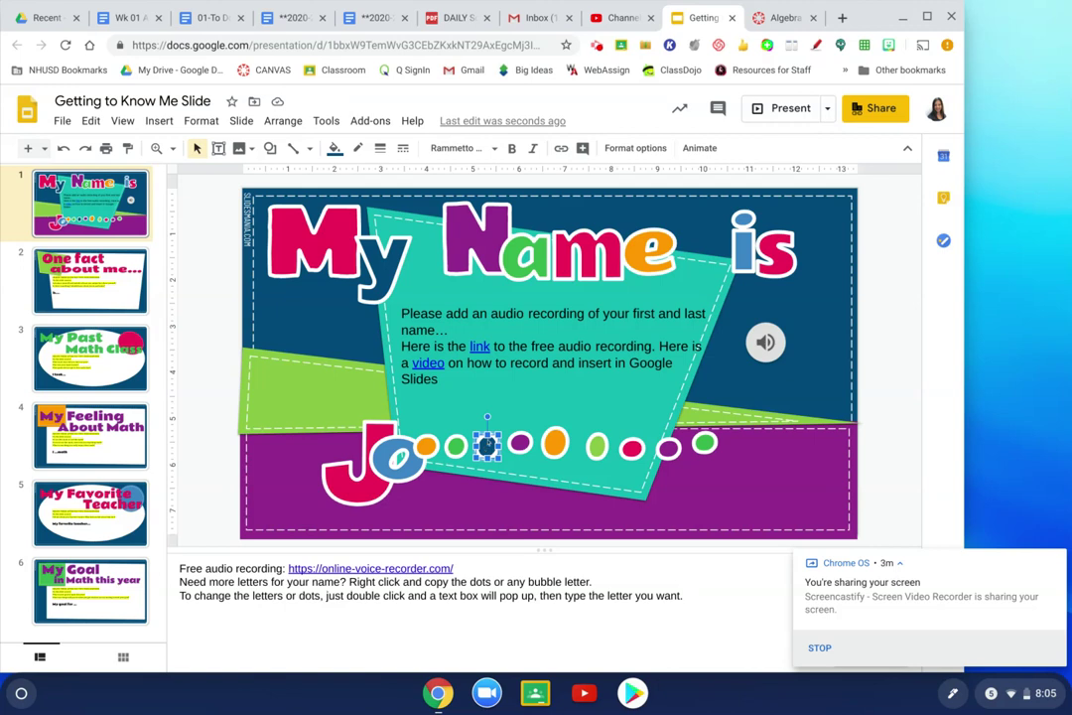
{"action": "right_click", "coordinate": [486, 446]}
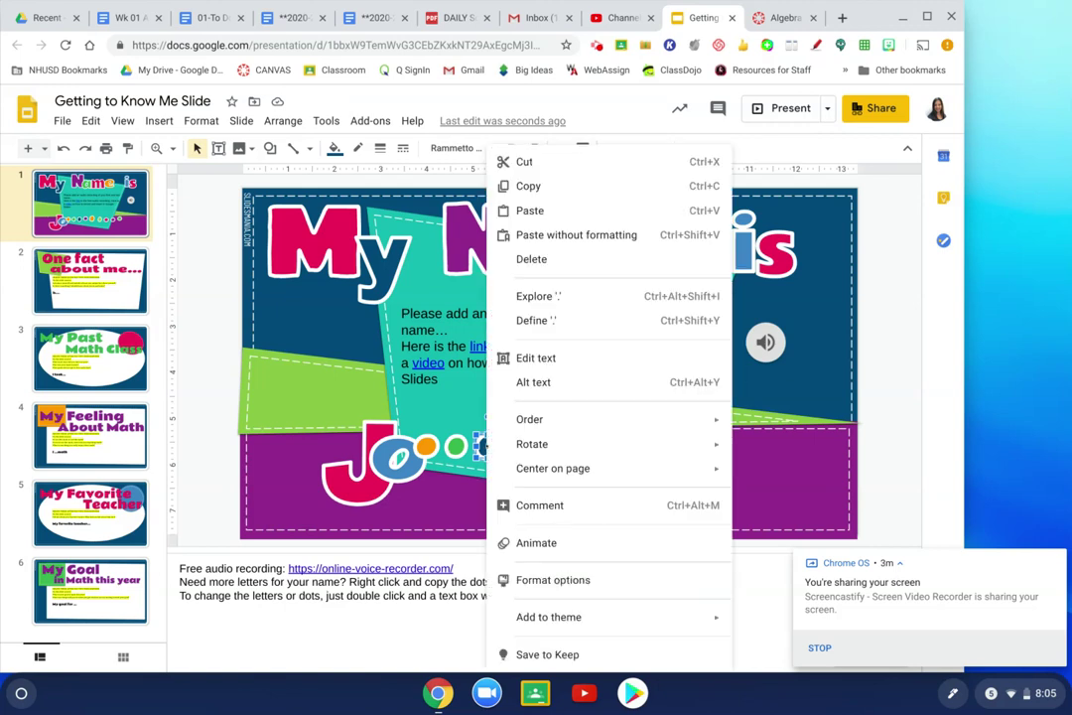
{"action": "left_click", "coordinate": [528, 186]}
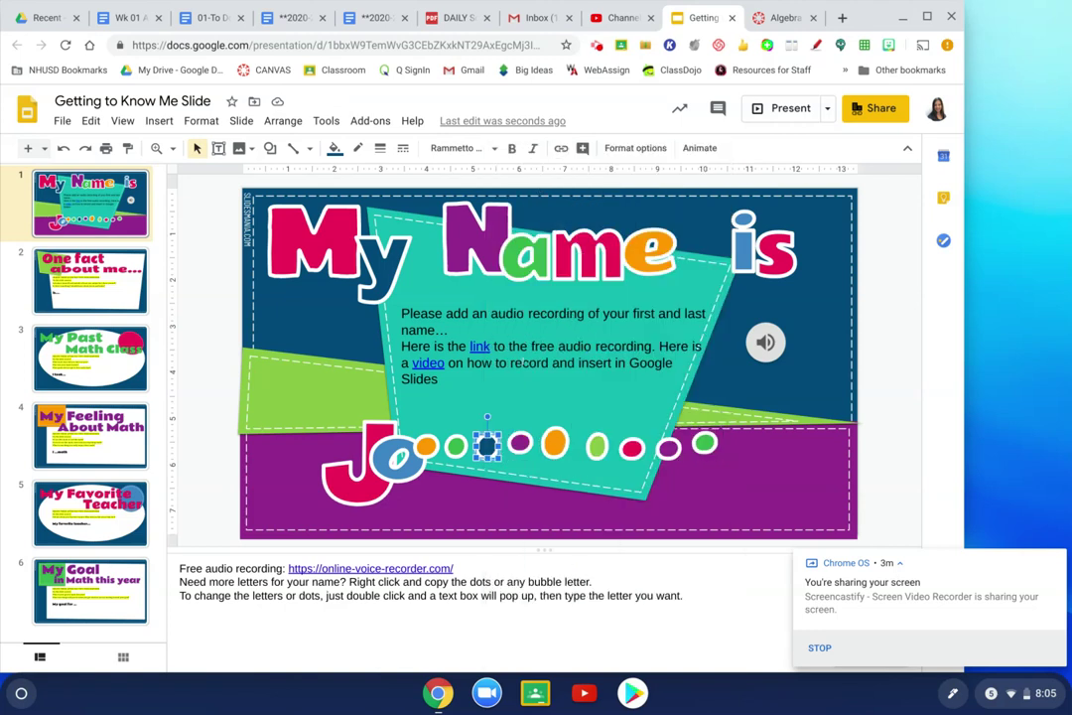
{"action": "right_click", "coordinate": [487, 445]}
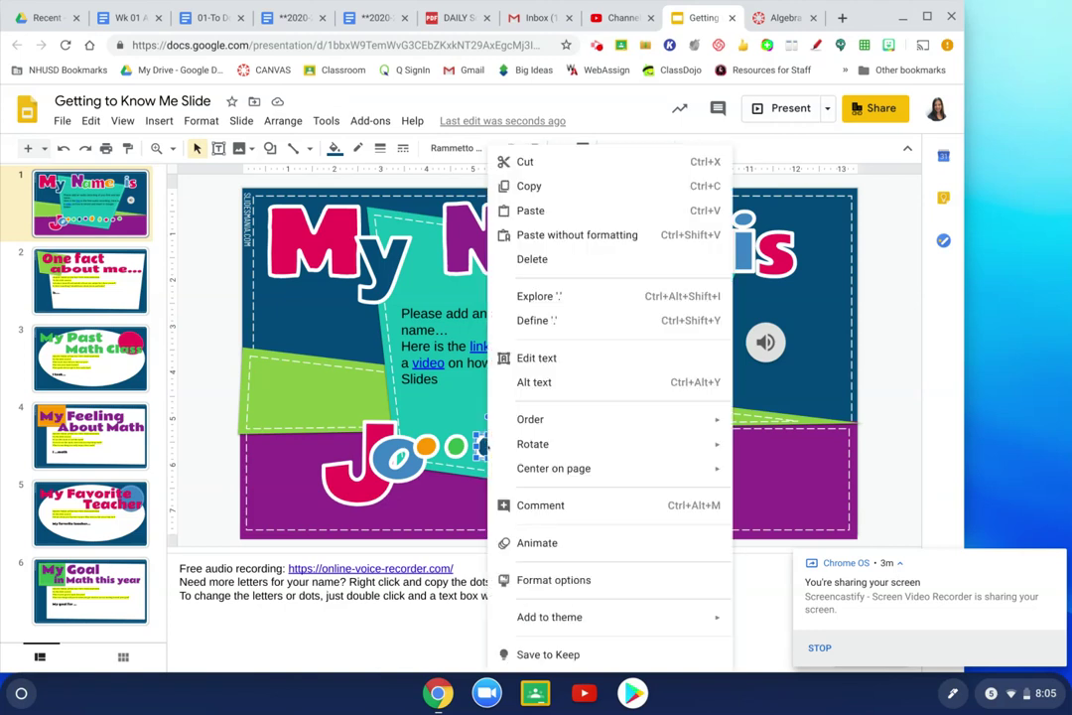
{"action": "left_click", "coordinate": [517, 211]}
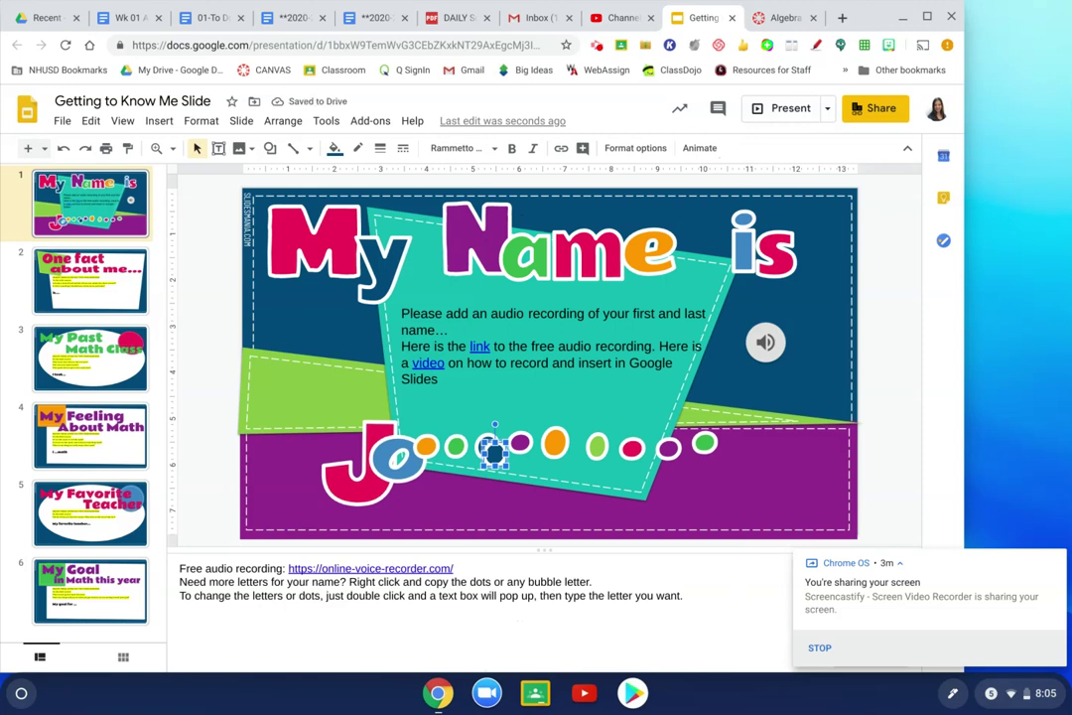
- Undo the name-row edits on slide 1, removing the pasted dot and restoring the dots in place of "J" and "o"
{"action": "left_click", "coordinate": [335, 148]}
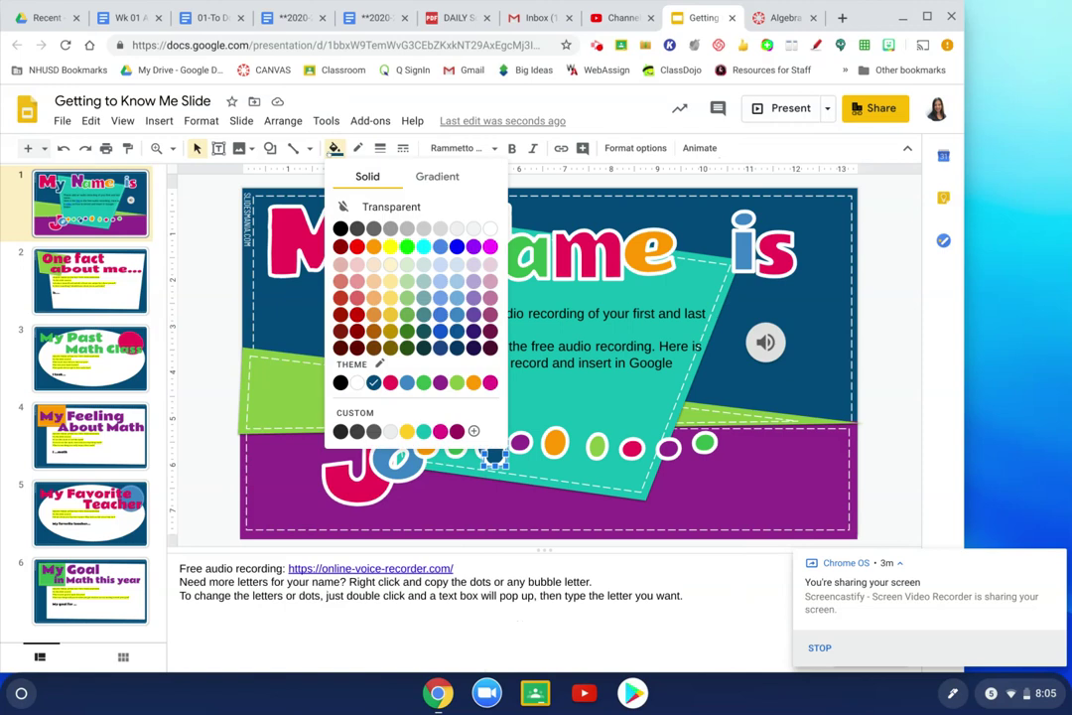
{"action": "key", "text": "Escape"}
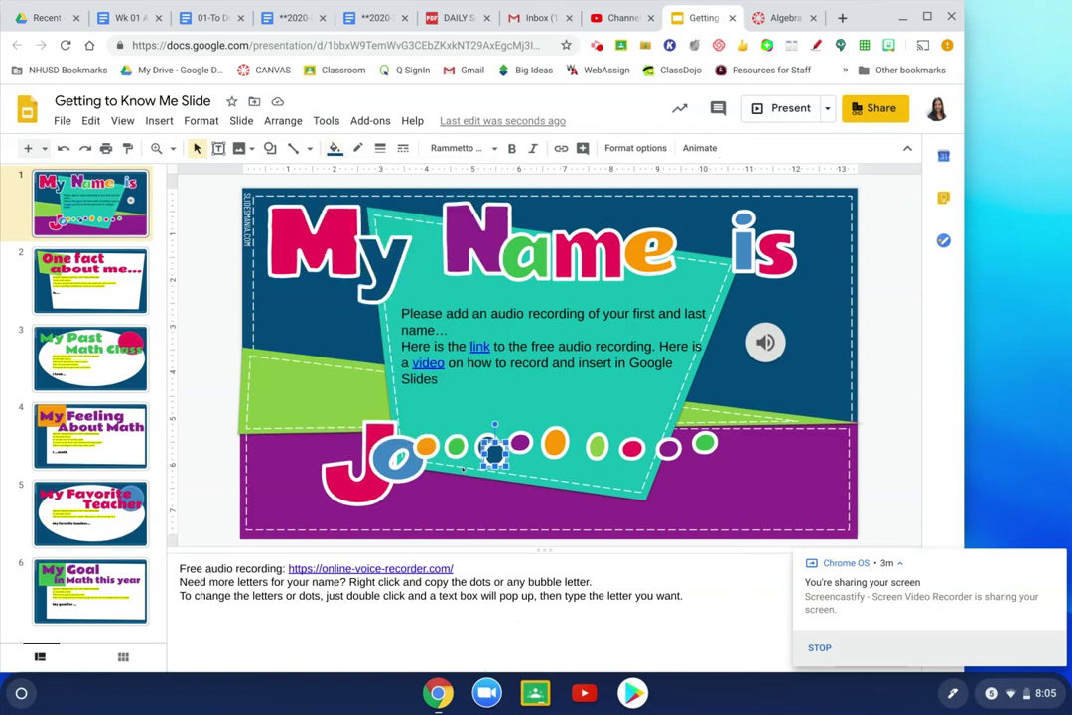
{"action": "key", "text": "ctrl+z"}
{"action": "key", "text": "ctrl+z"}
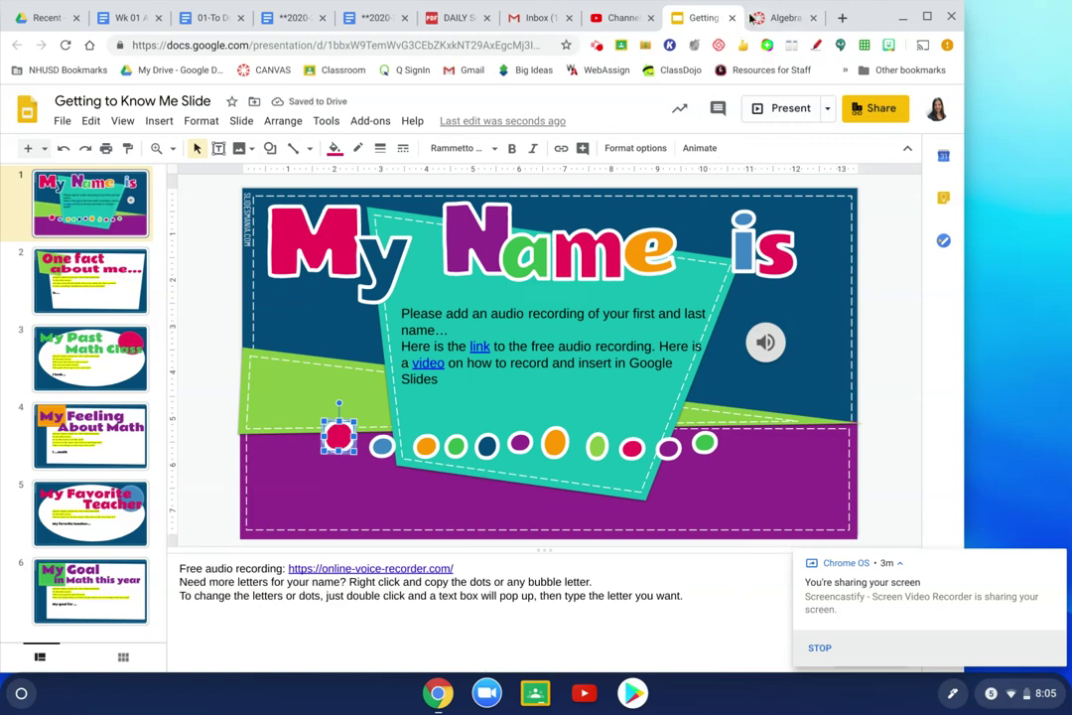
- Switch to Canvas and open the Good Student Good Teacher Slide assignment in the Algebra 2 course
{"action": "left_click", "coordinate": [760, 17]}
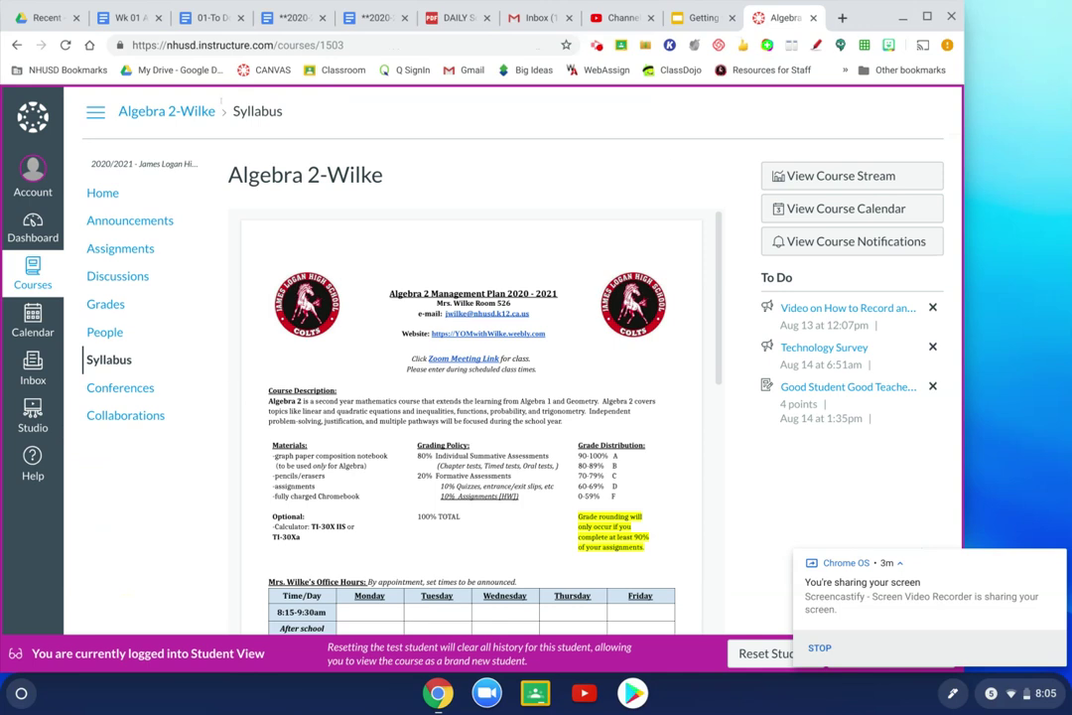
{"action": "left_click", "coordinate": [33, 226]}
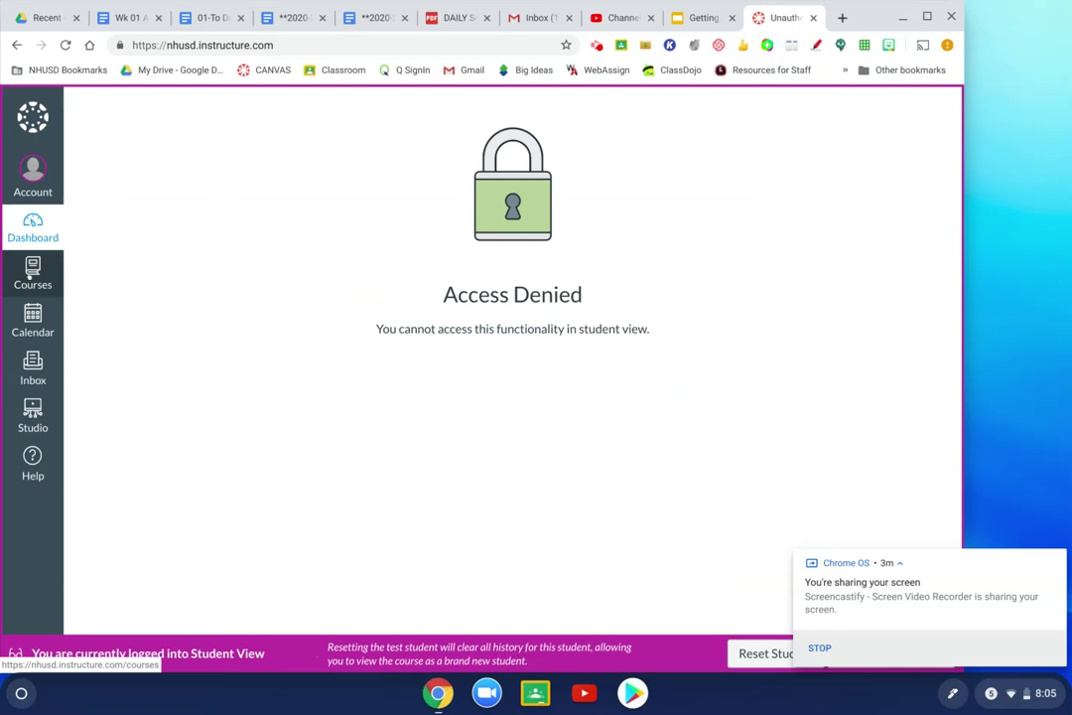
{"action": "left_click", "coordinate": [31, 273]}
{"action": "left_click", "coordinate": [124, 162]}
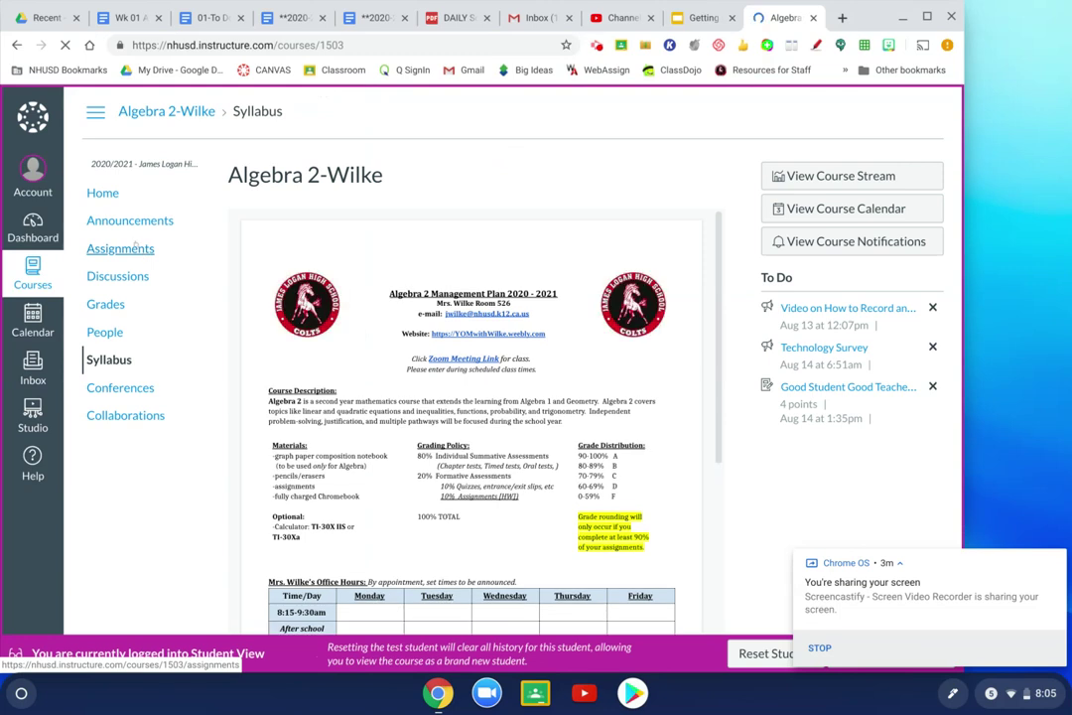
{"action": "left_click", "coordinate": [124, 249]}
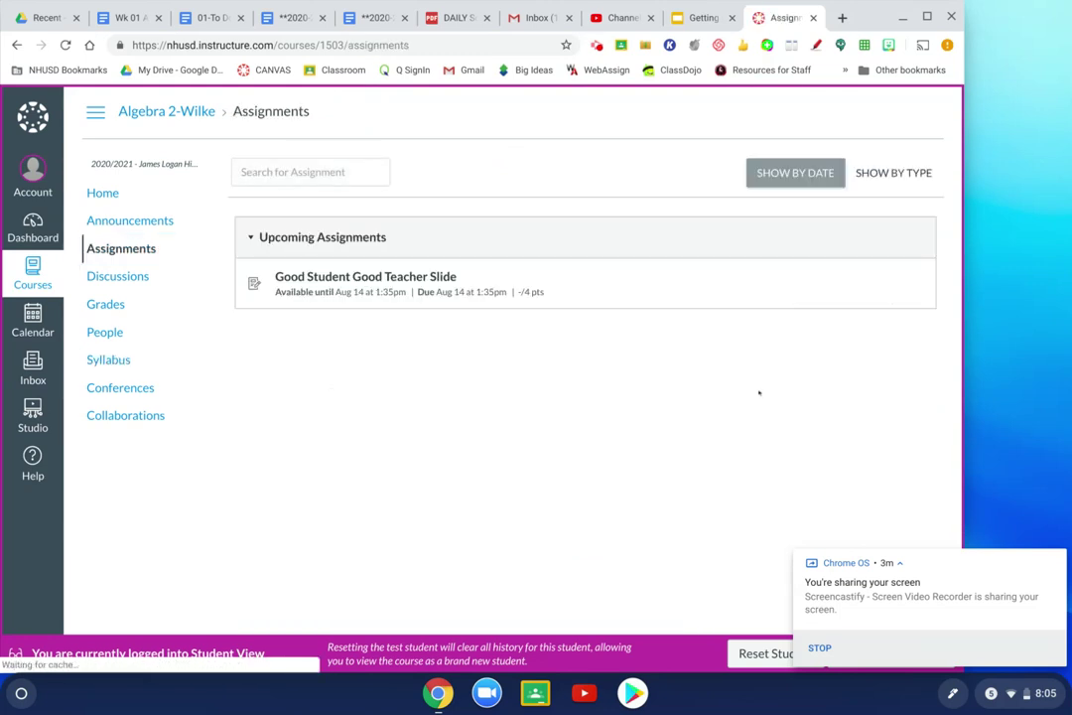
{"action": "left_click", "coordinate": [347, 277]}
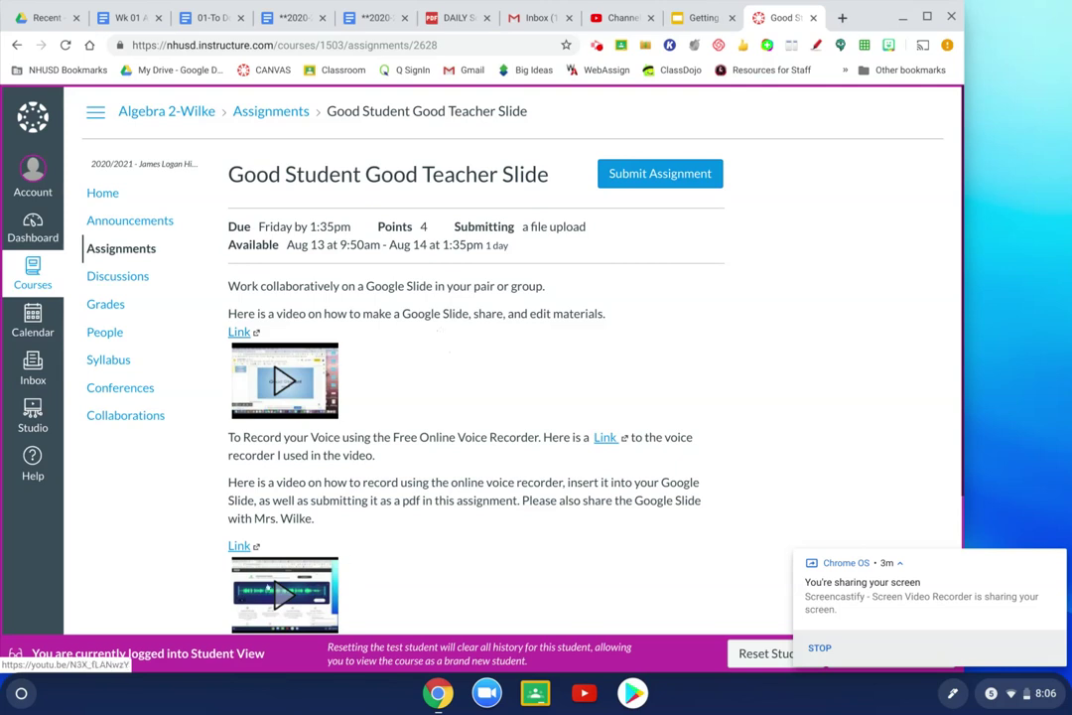
- Start a submission for the assignment and attach the Getting to Know Me Slide file through Google Drive (LTI 1.3)
{"action": "left_click", "coordinate": [680, 173]}
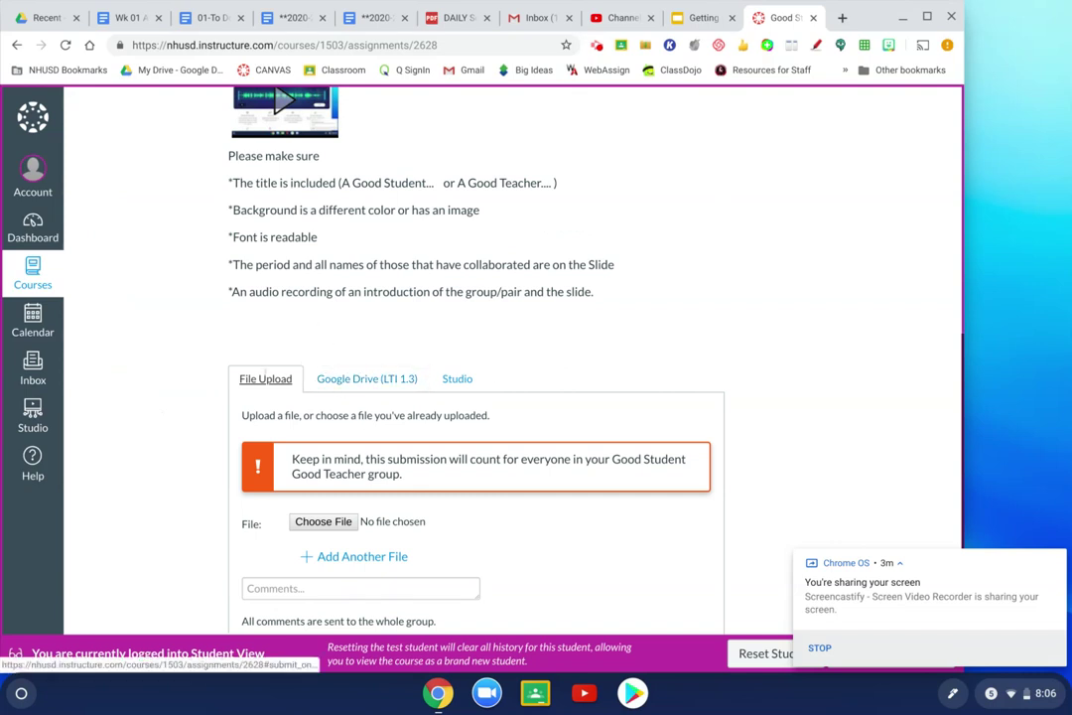
{"action": "left_click", "coordinate": [355, 381]}
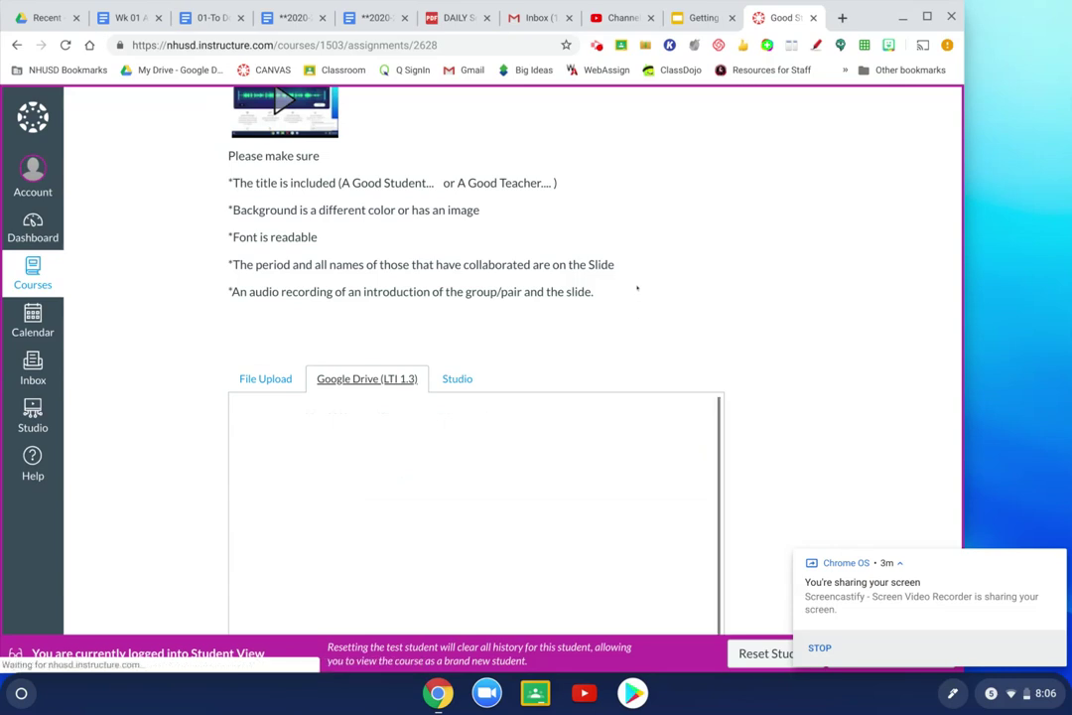
{"action": "scroll", "coordinate": [637, 288], "scroll_direction": "down", "scroll_amount": 1}
{"action": "scroll", "coordinate": [638, 286], "scroll_direction": "down", "scroll_amount": 2}
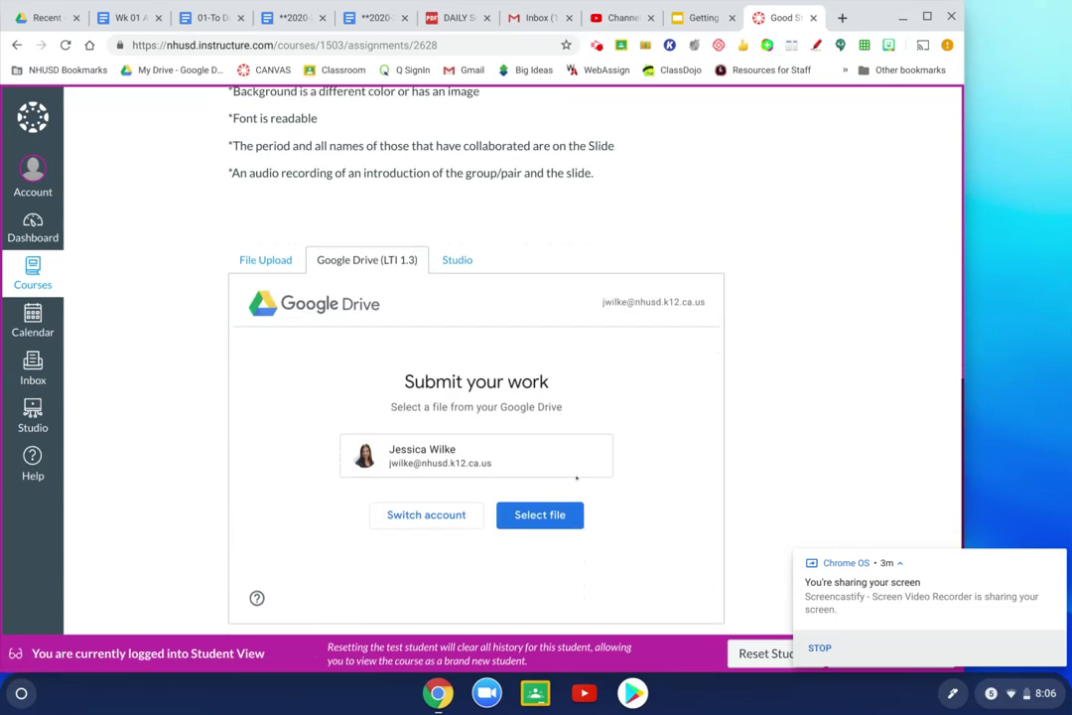
{"action": "left_click", "coordinate": [552, 514]}
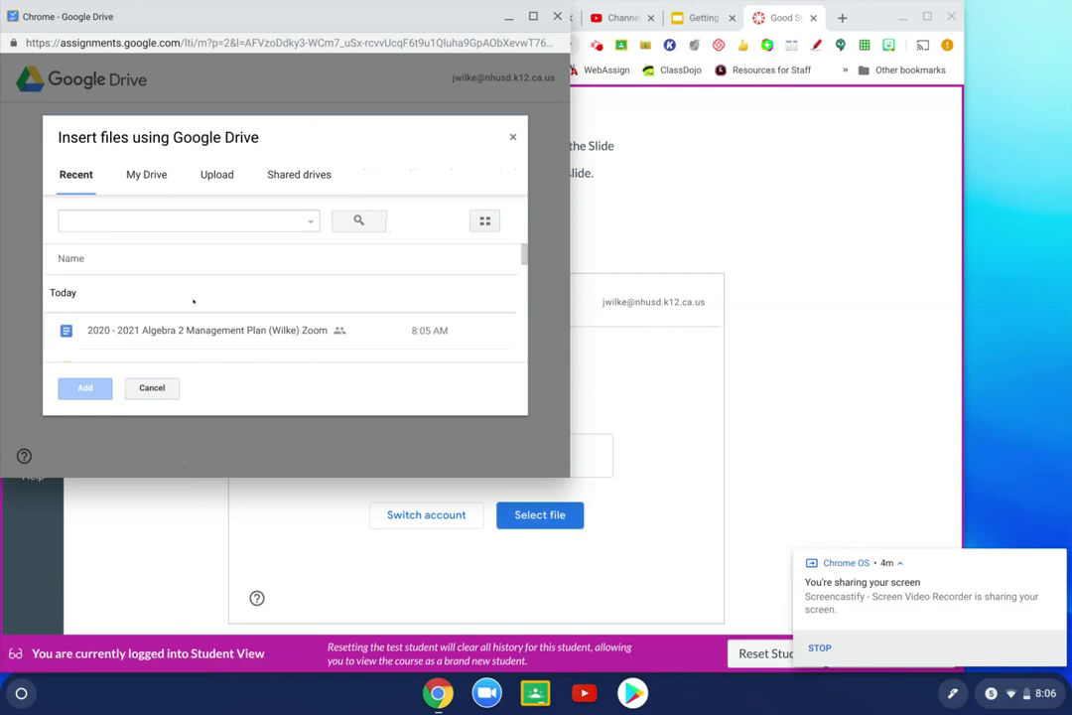
{"action": "scroll", "coordinate": [199, 306], "scroll_direction": "down", "scroll_amount": 1}
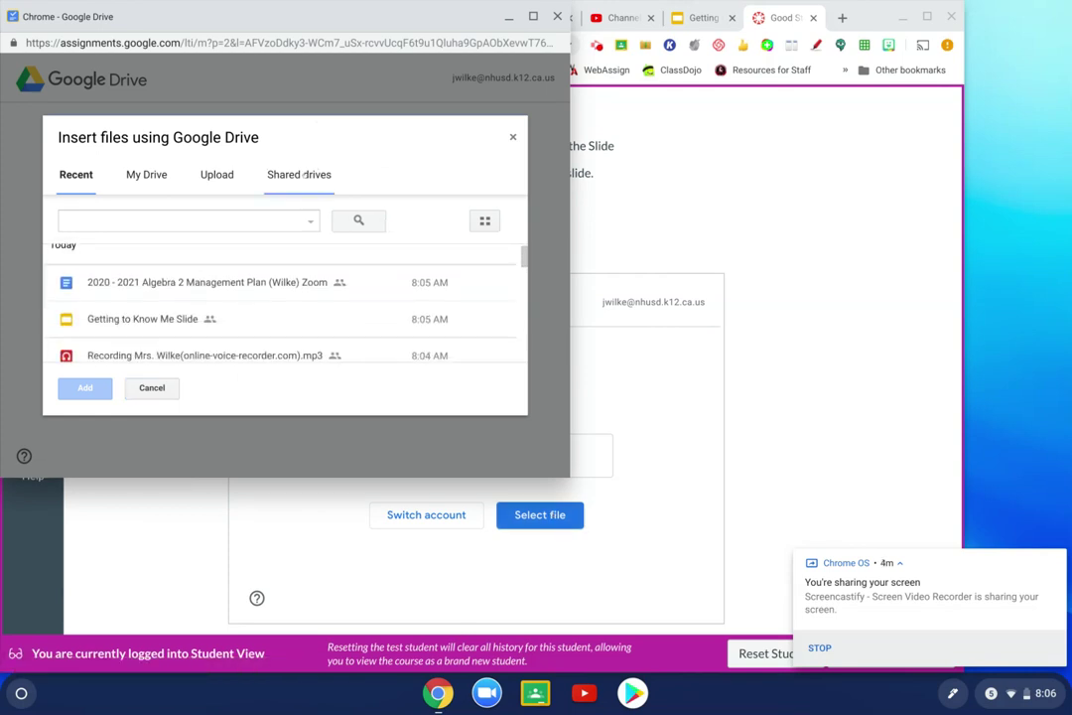
{"action": "left_click", "coordinate": [146, 319]}
{"action": "left_click", "coordinate": [84, 387]}
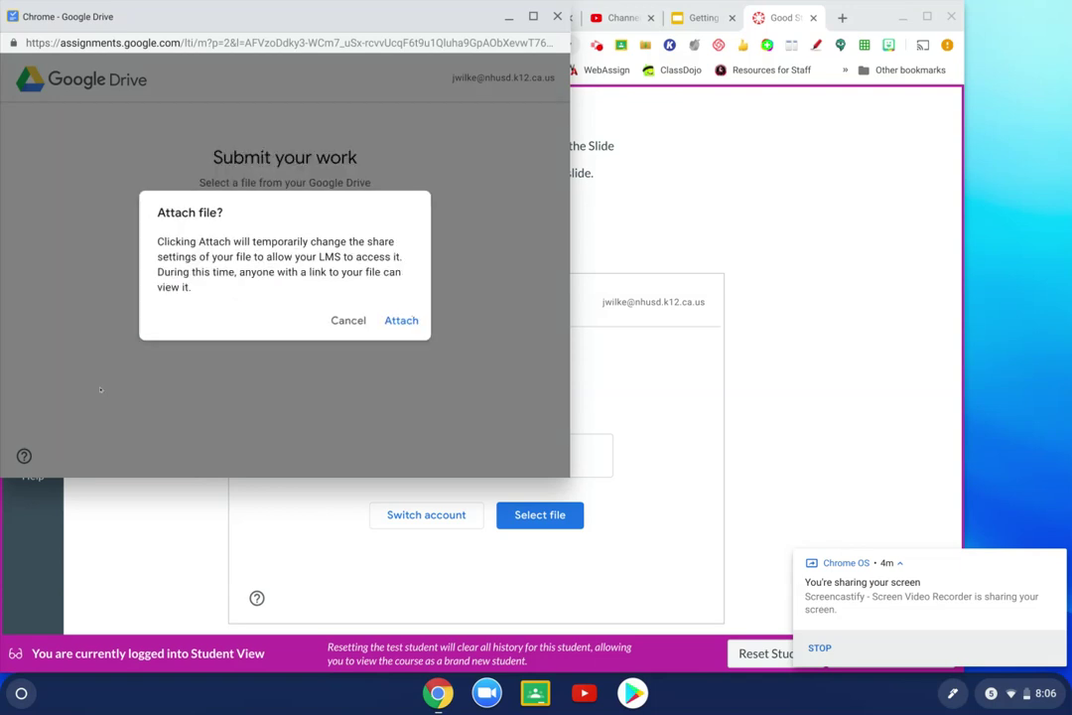
{"action": "left_click", "coordinate": [402, 319]}
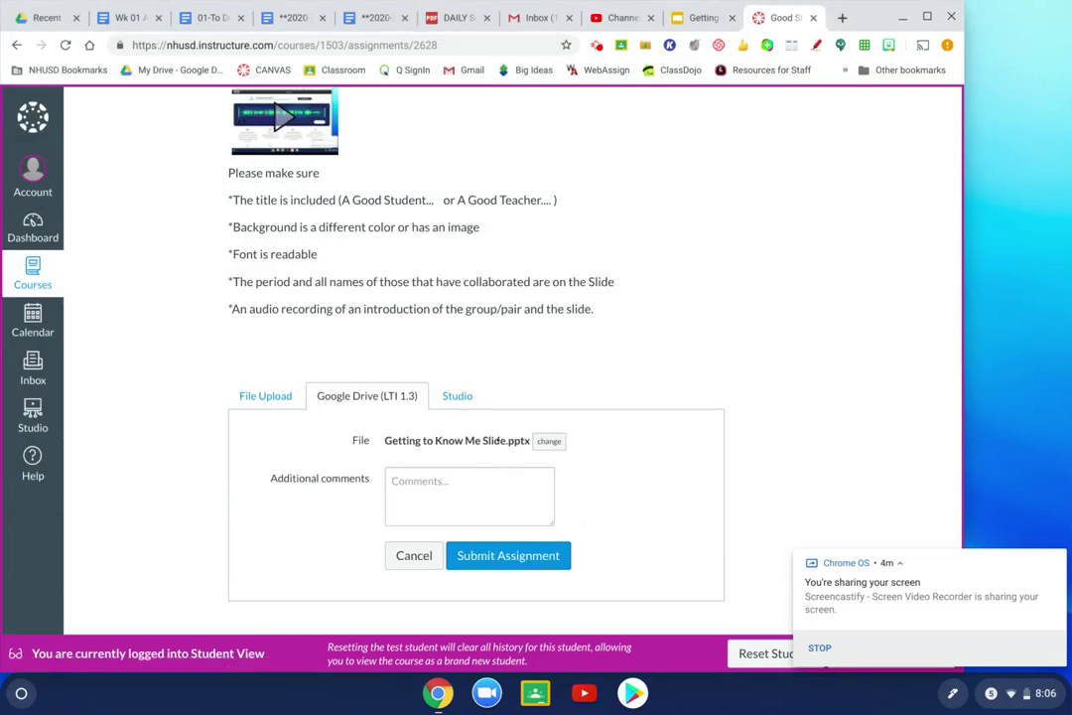
- Return to the Getting to Know Me Slide presentation in Google Slides and copy its sharing link
{"action": "left_click", "coordinate": [446, 482]}
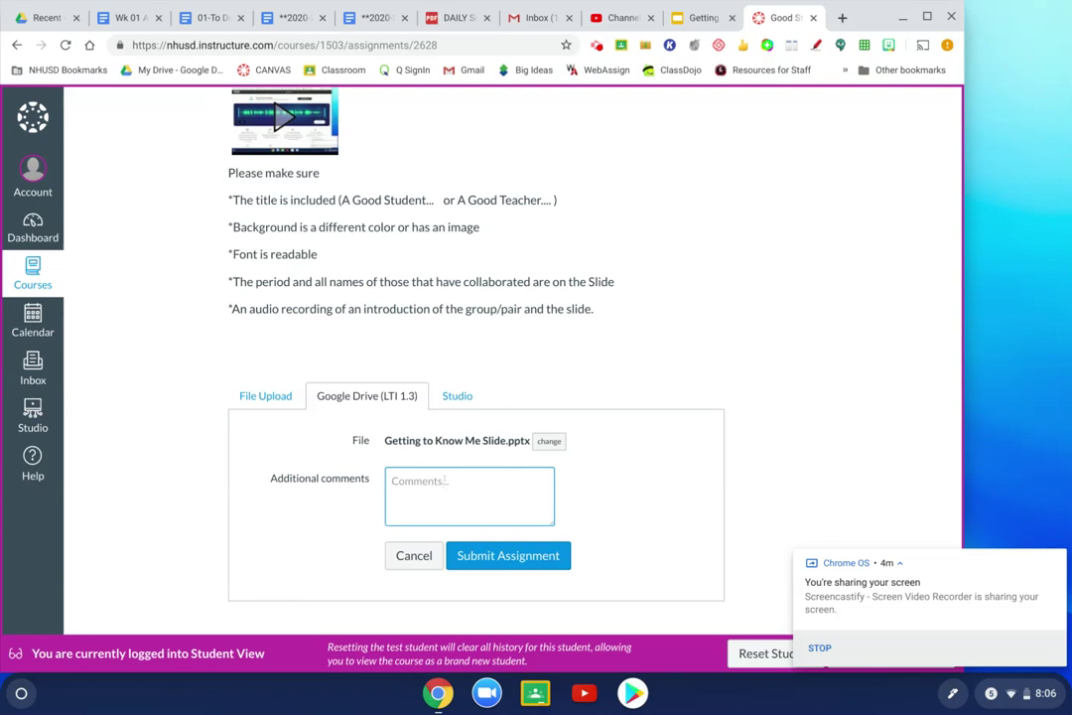
{"action": "key", "text": "BackSpace"}
{"action": "left_click", "coordinate": [700, 17]}
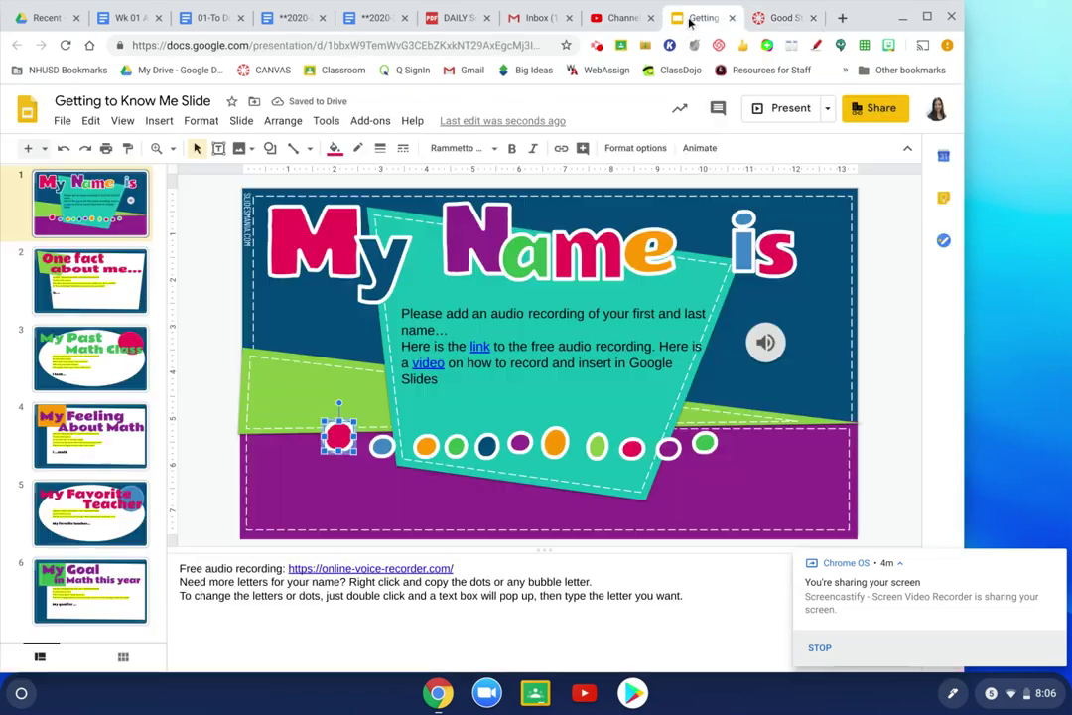
{"action": "left_click", "coordinate": [858, 109]}
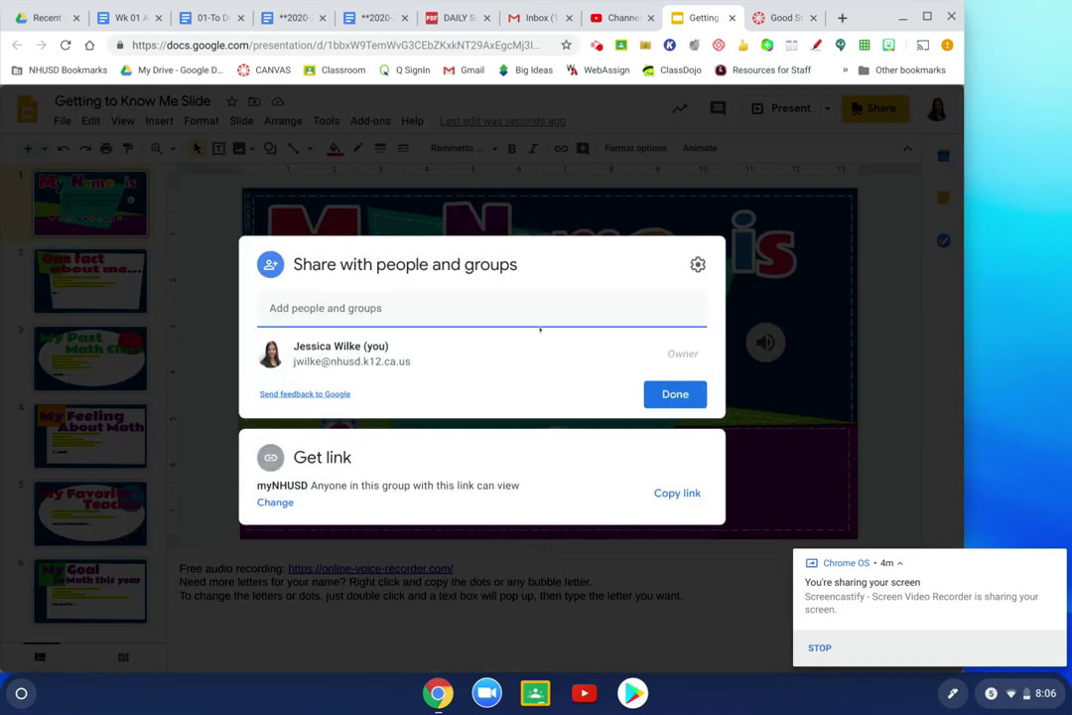
{"action": "left_click", "coordinate": [679, 493]}
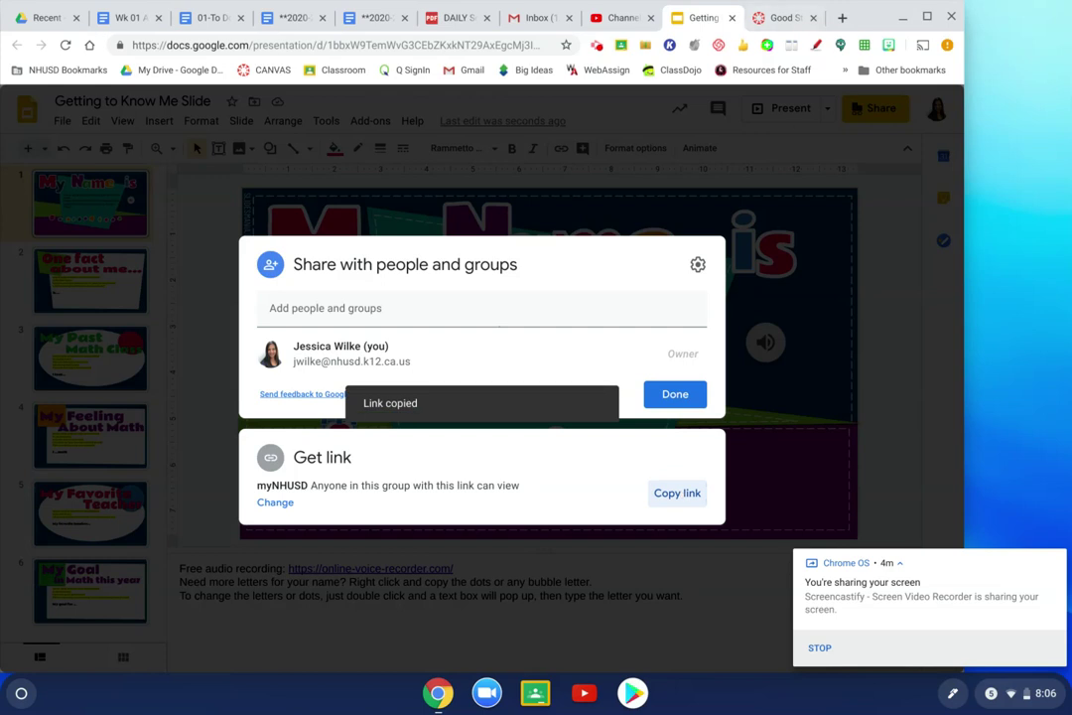
- Paste the presentation link into the Canvas submission's additional comments and submit the assignment
{"action": "left_click", "coordinate": [785, 17]}
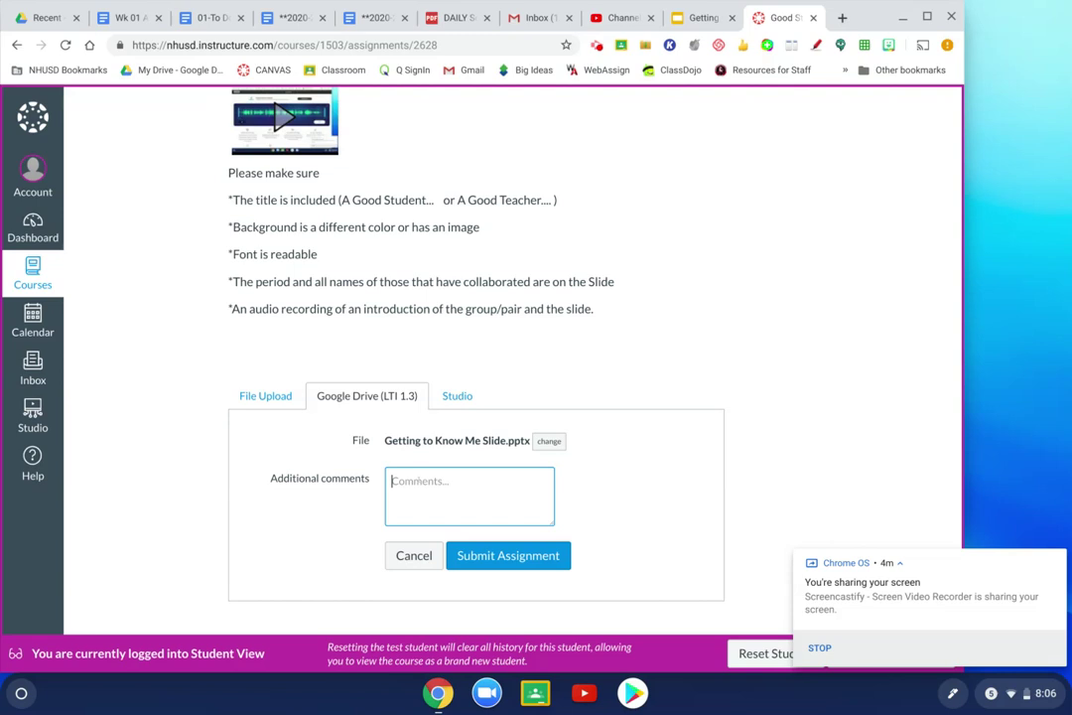
{"action": "key", "text": "ctrl+v"}
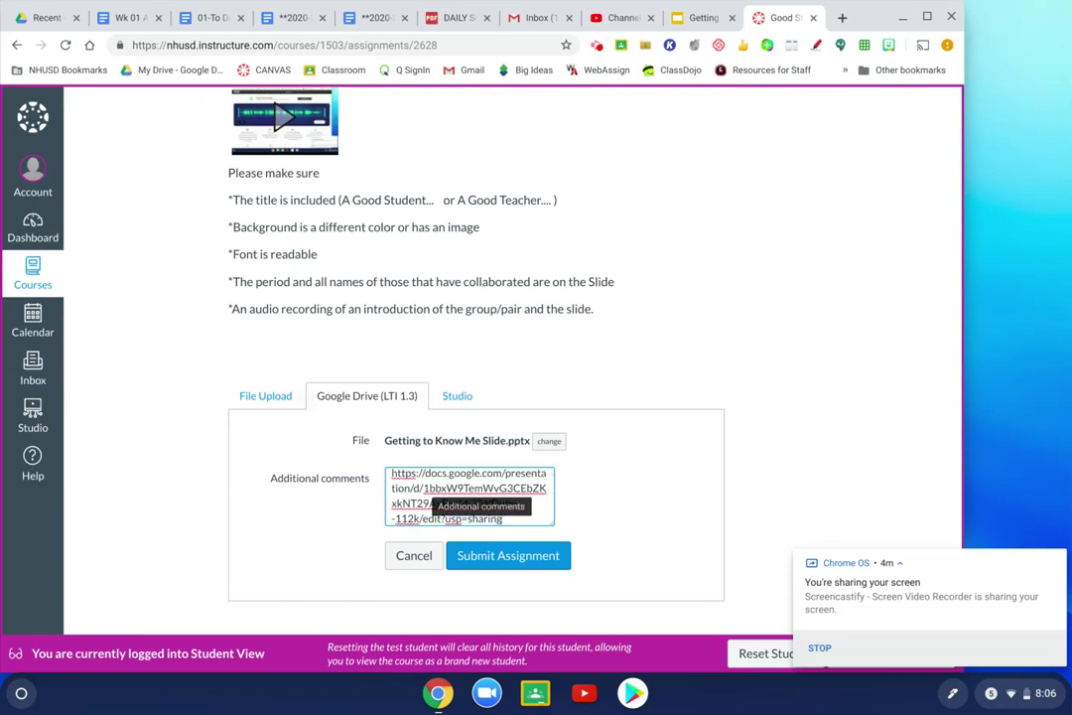
{"action": "left_click", "coordinate": [466, 559]}
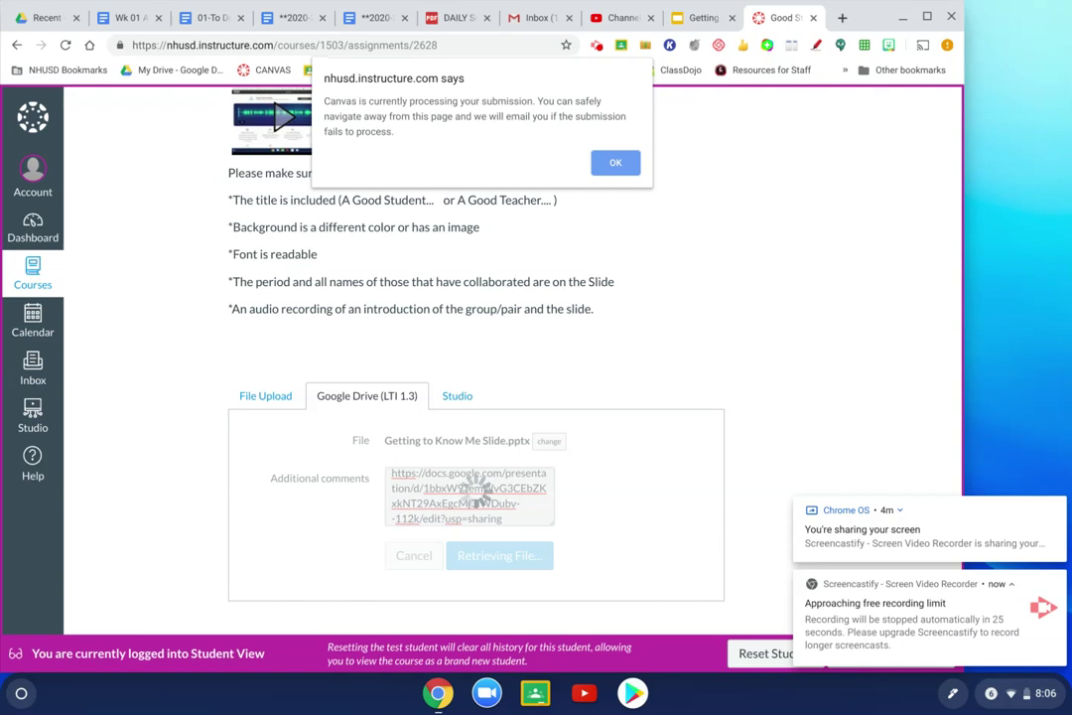
{"action": "left_click", "coordinate": [616, 163]}
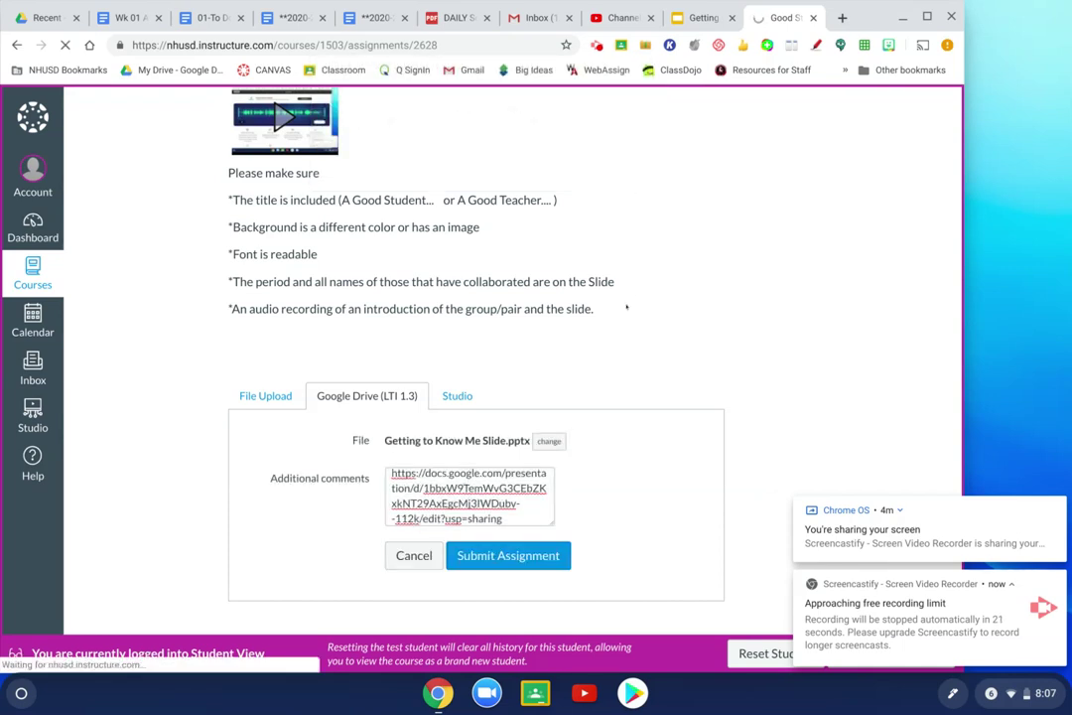